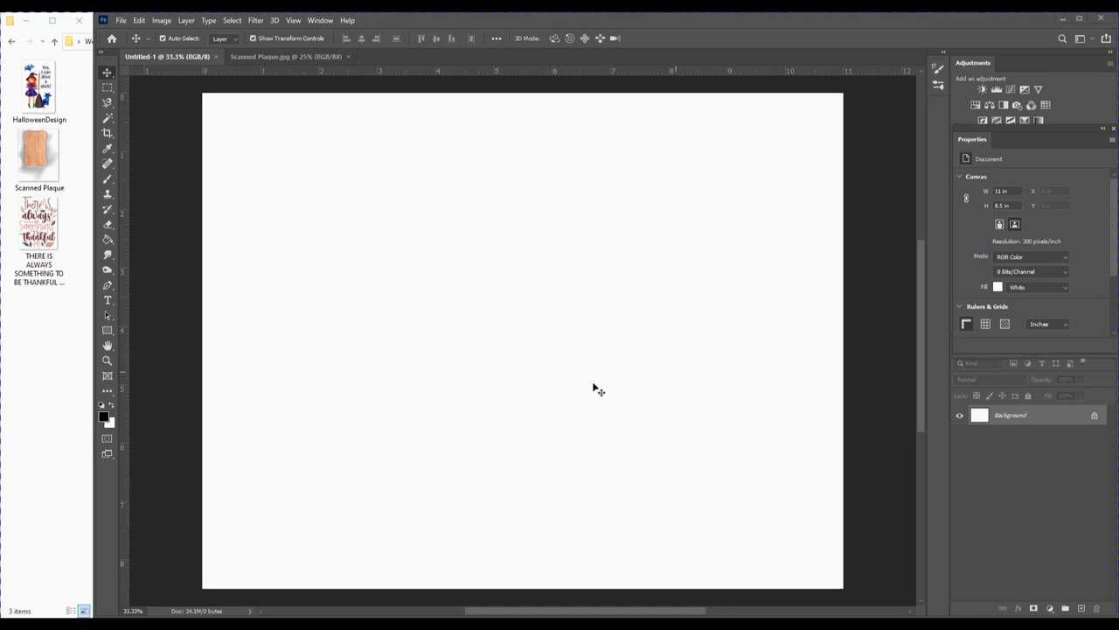
# Switch from the blank Untitled-1 sheet to the Scanned Plaque.jpg document
pyautogui.click(261, 58)
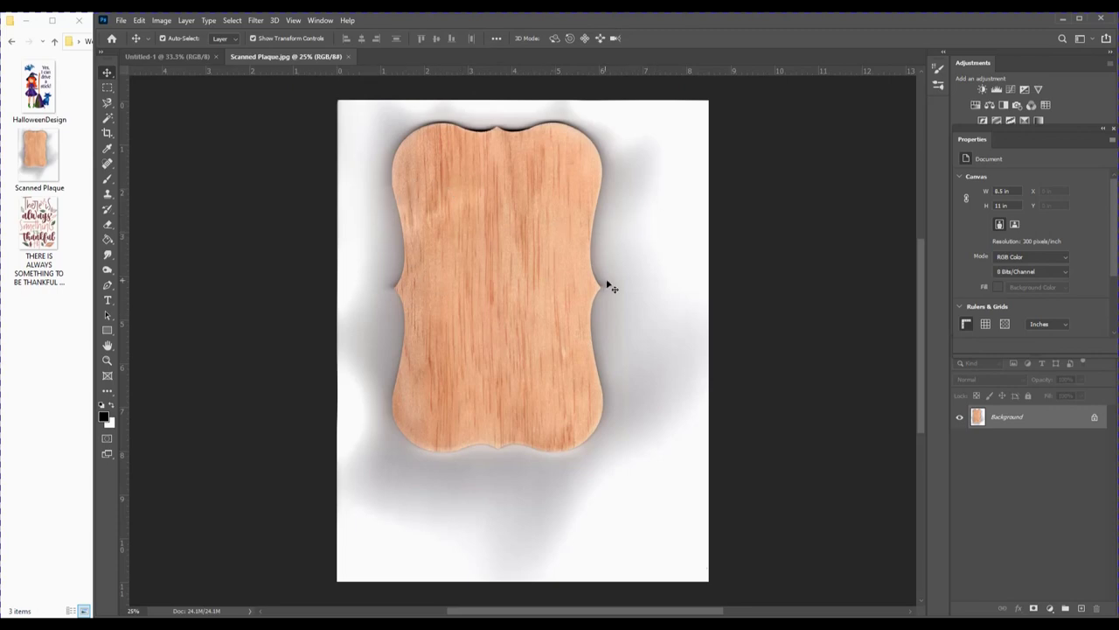
# Unlock the Background layer and remove the white scan background around the plaque
pyautogui.click(1094, 420)
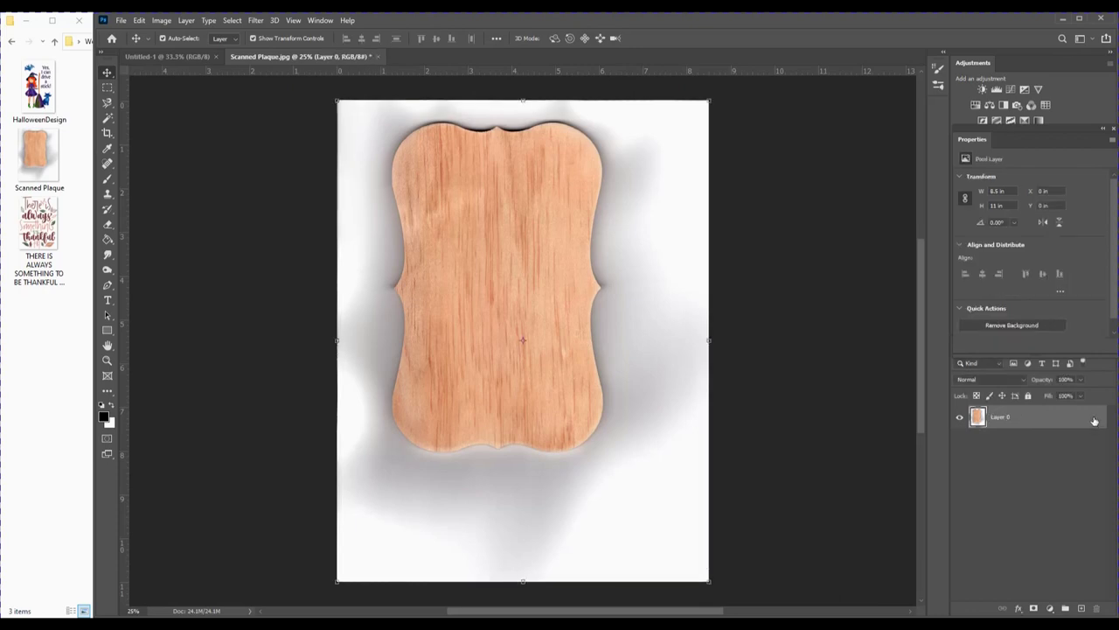
pyautogui.click(1003, 325)
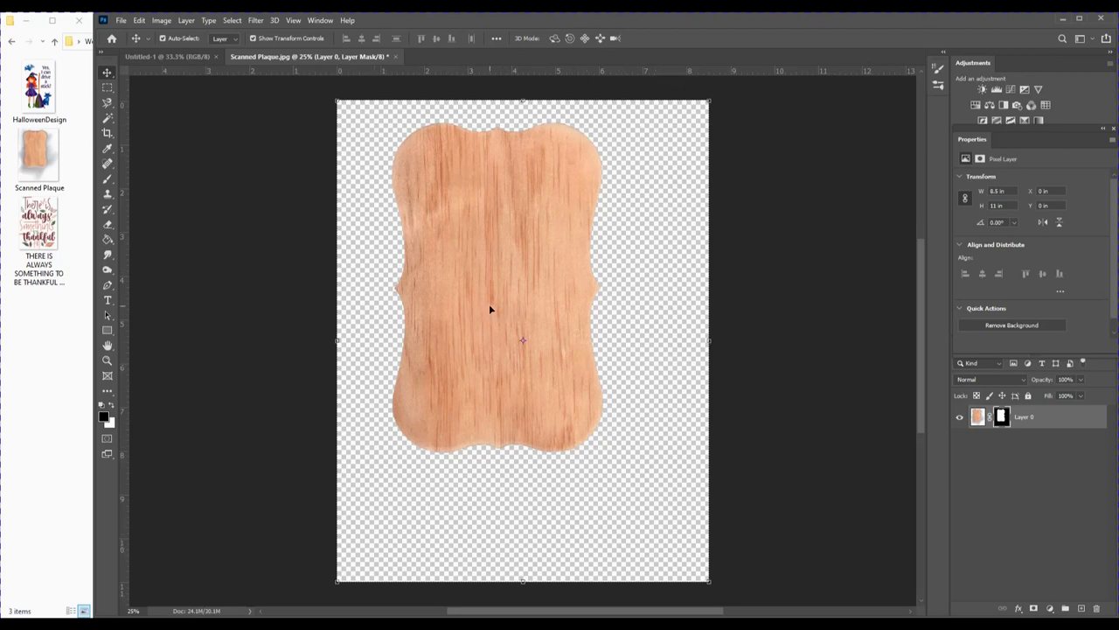
# Trim transparent pixels from all sides, cropping the canvas to 4.84 × 7.56 in
pyautogui.click(138, 20)
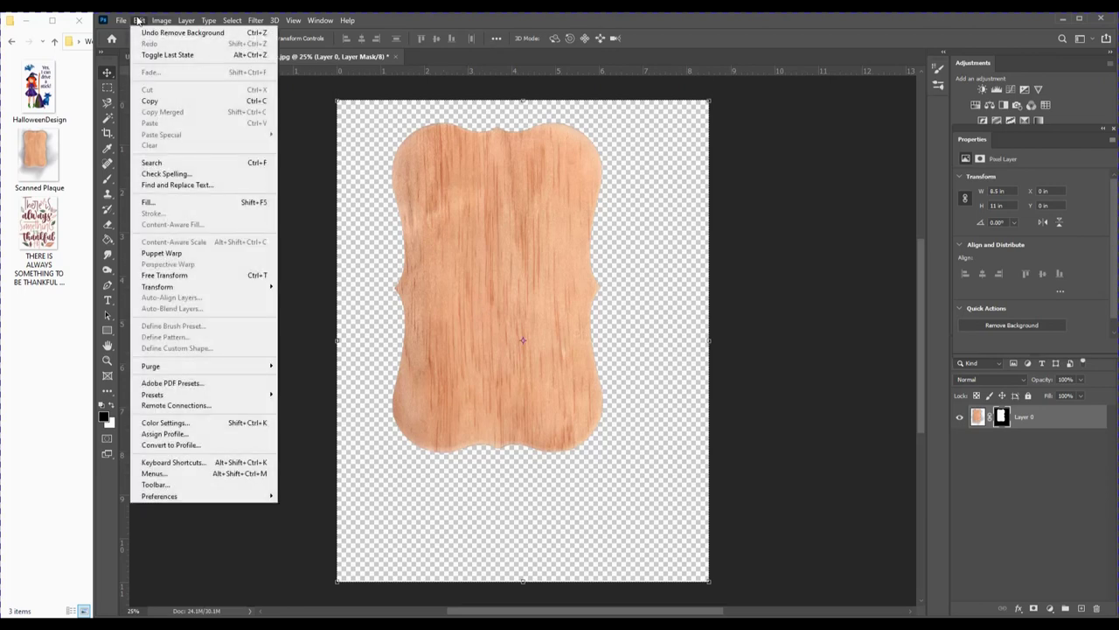
pyautogui.moveTo(161, 20)
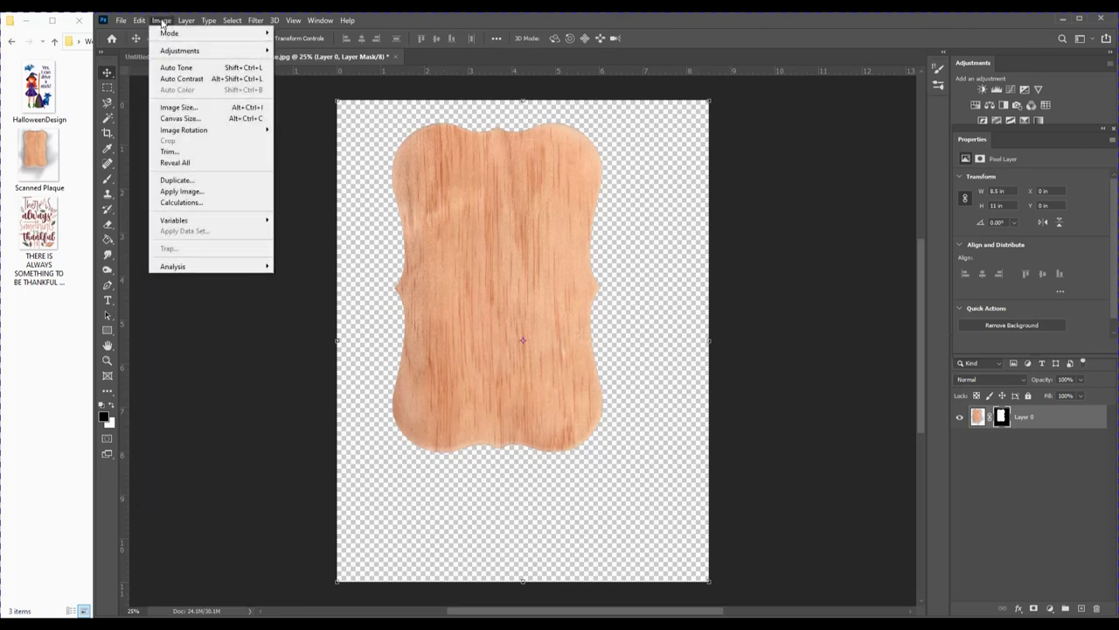
pyautogui.click(171, 152)
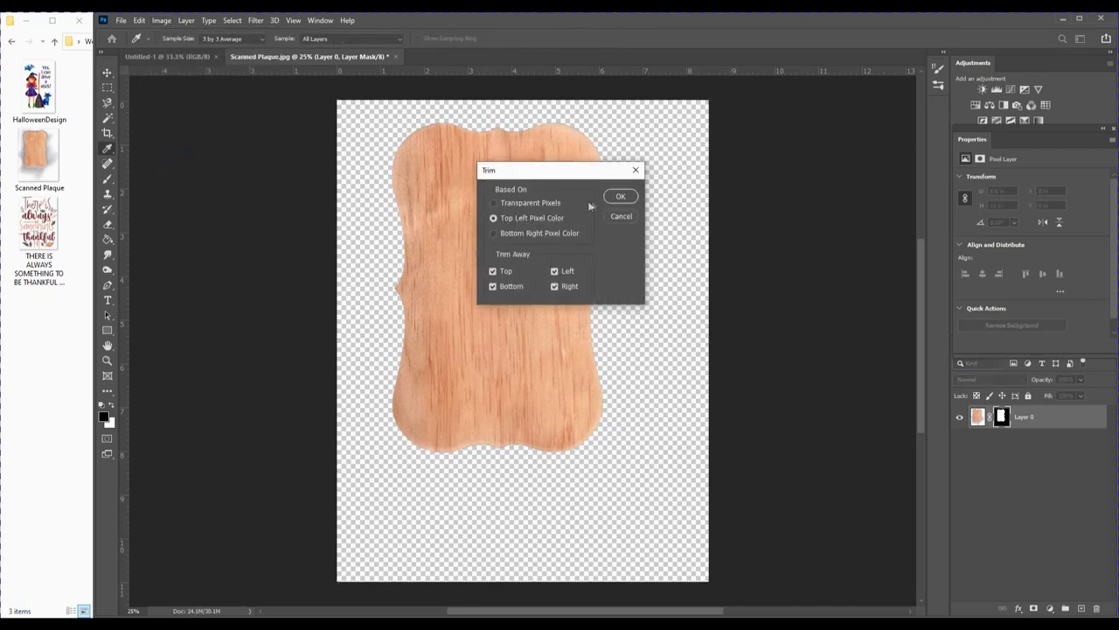
pyautogui.click(620, 197)
pyautogui.press('v')
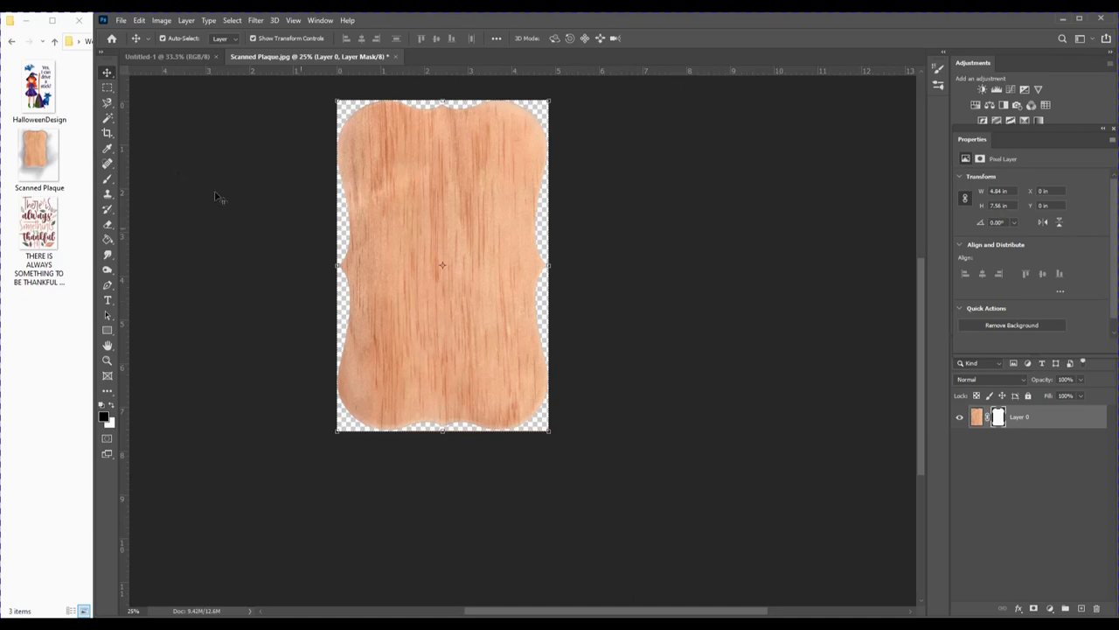
# Save the cut-out as 'Wood Plaque' PNG, then close Scanned Plaque.jpg without saving
pyautogui.click(119, 20)
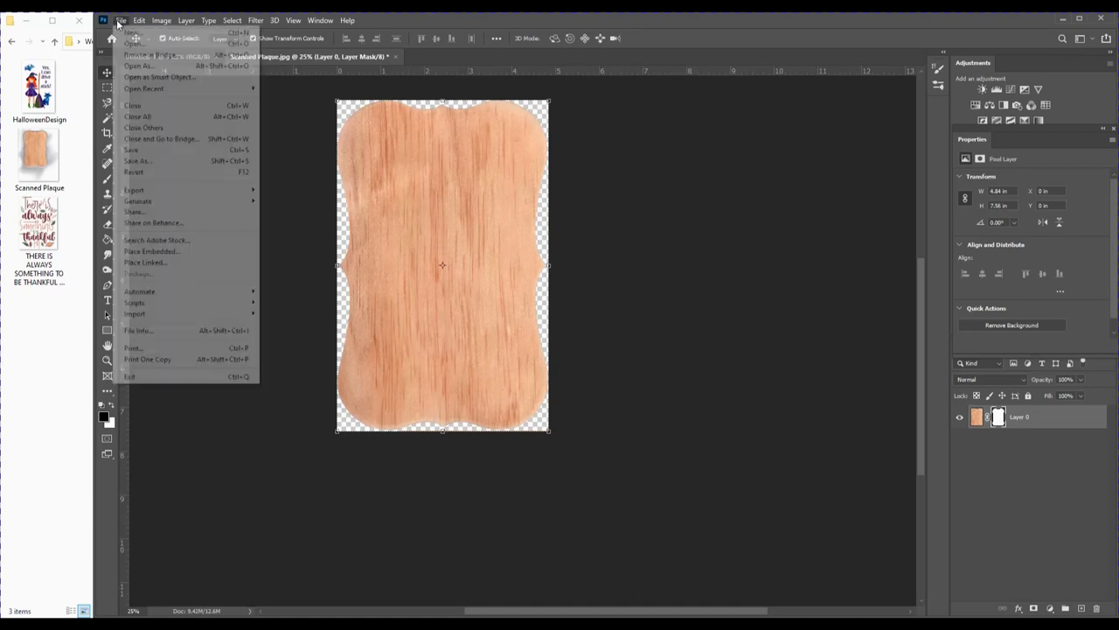
pyautogui.click(169, 165)
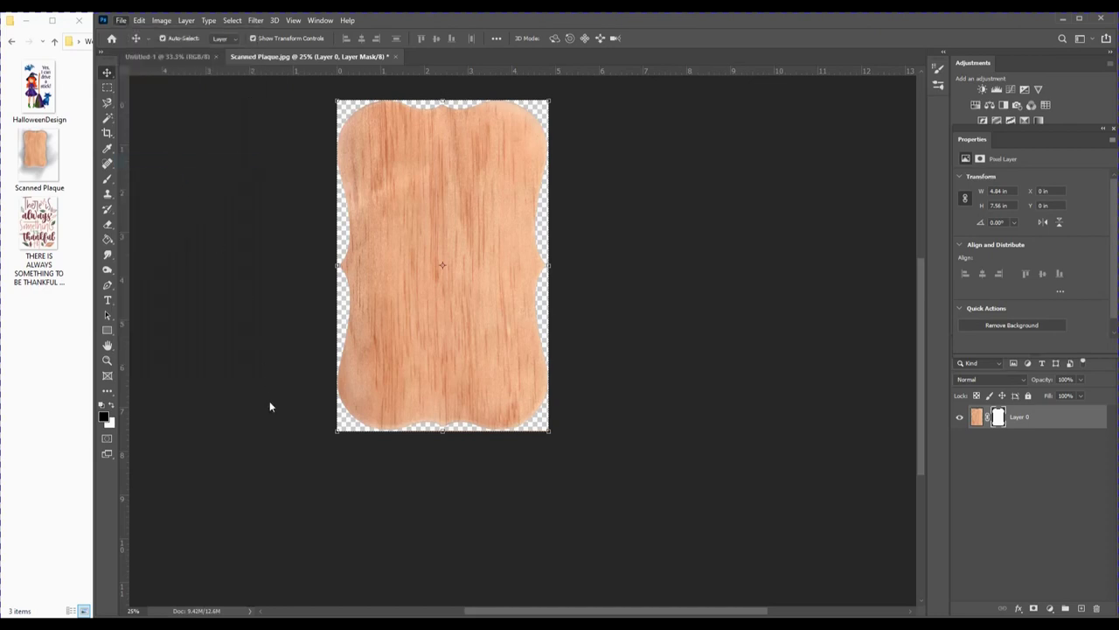
pyautogui.write('Wood Pla')
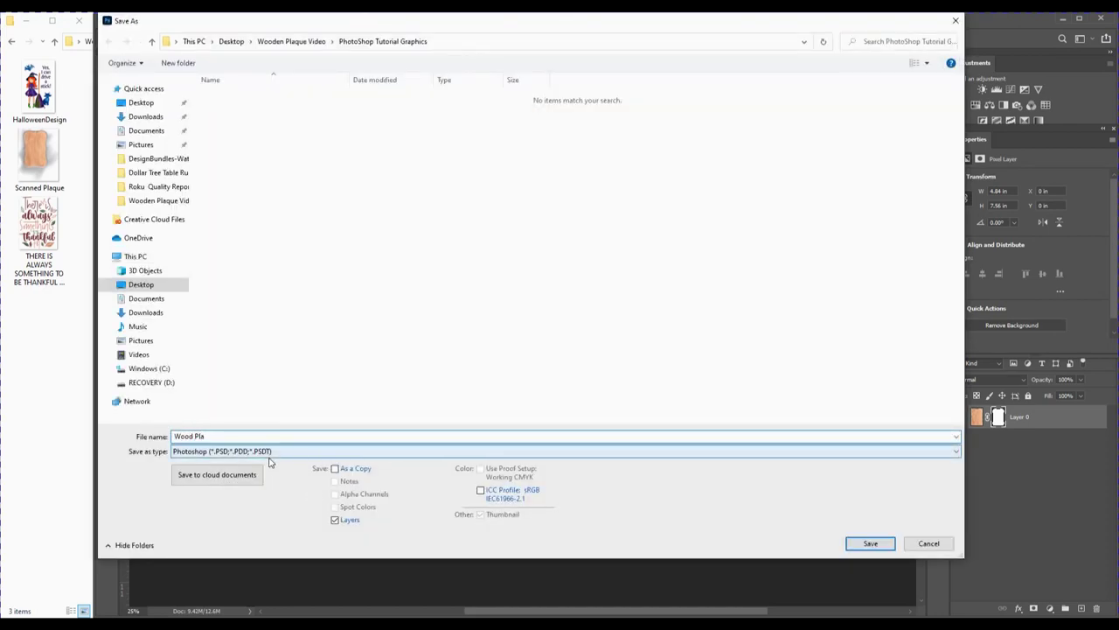
pyautogui.write('que')
pyautogui.click(231, 451)
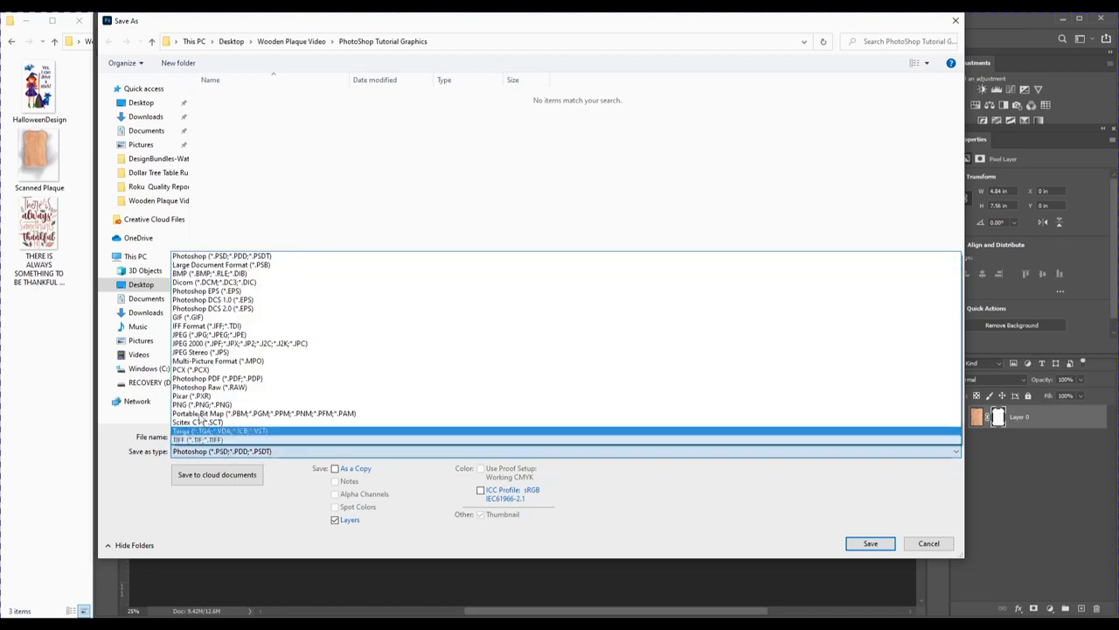
pyautogui.click(199, 404)
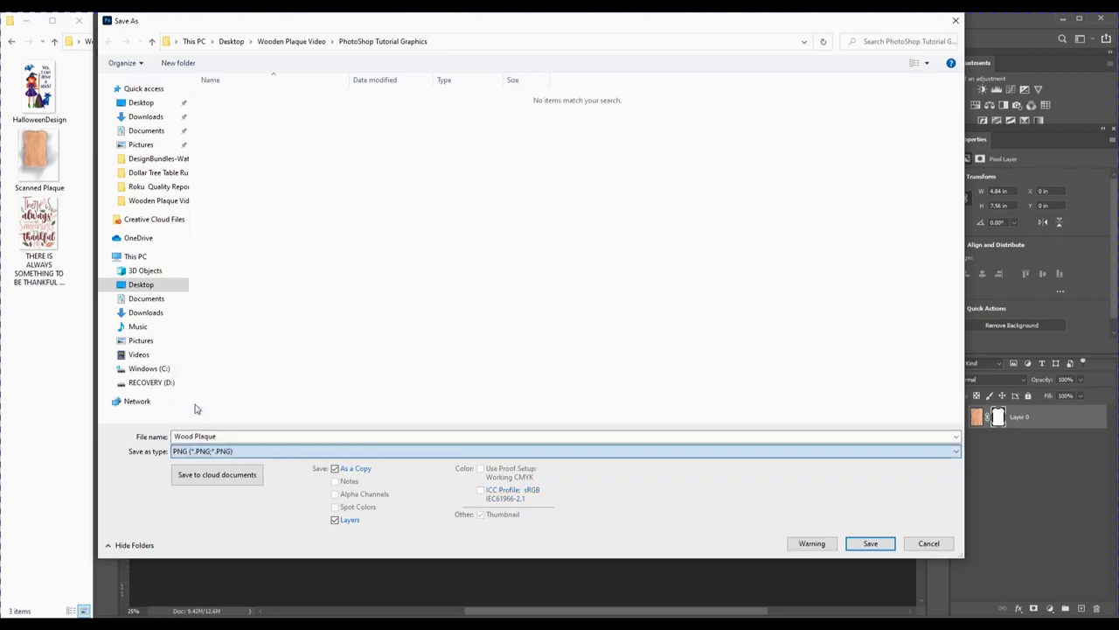
pyautogui.click(864, 544)
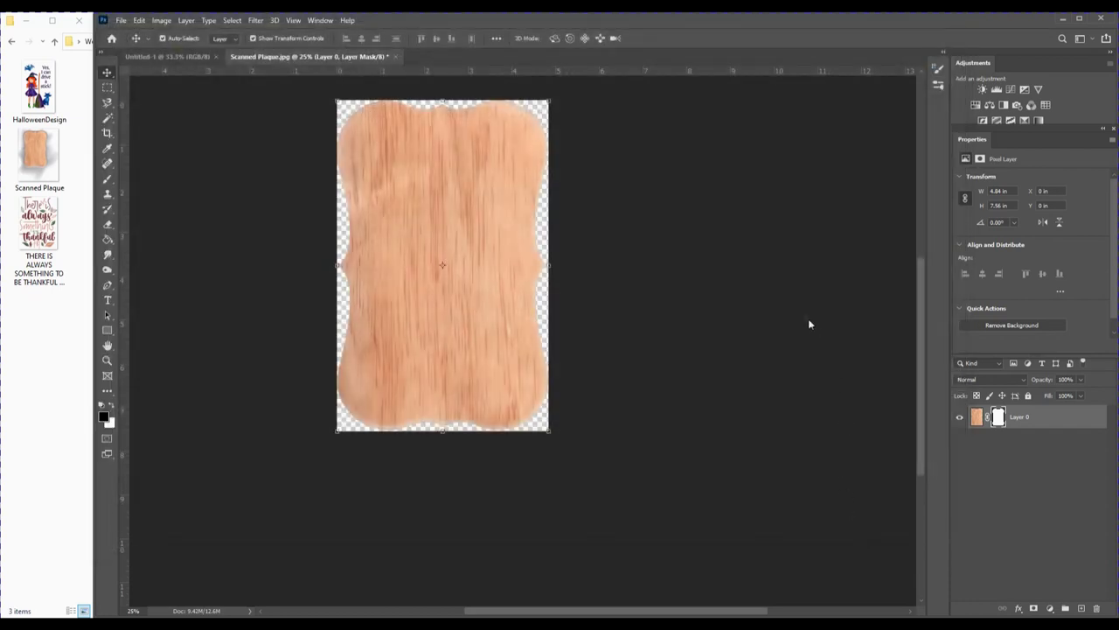
pyautogui.click(633, 211)
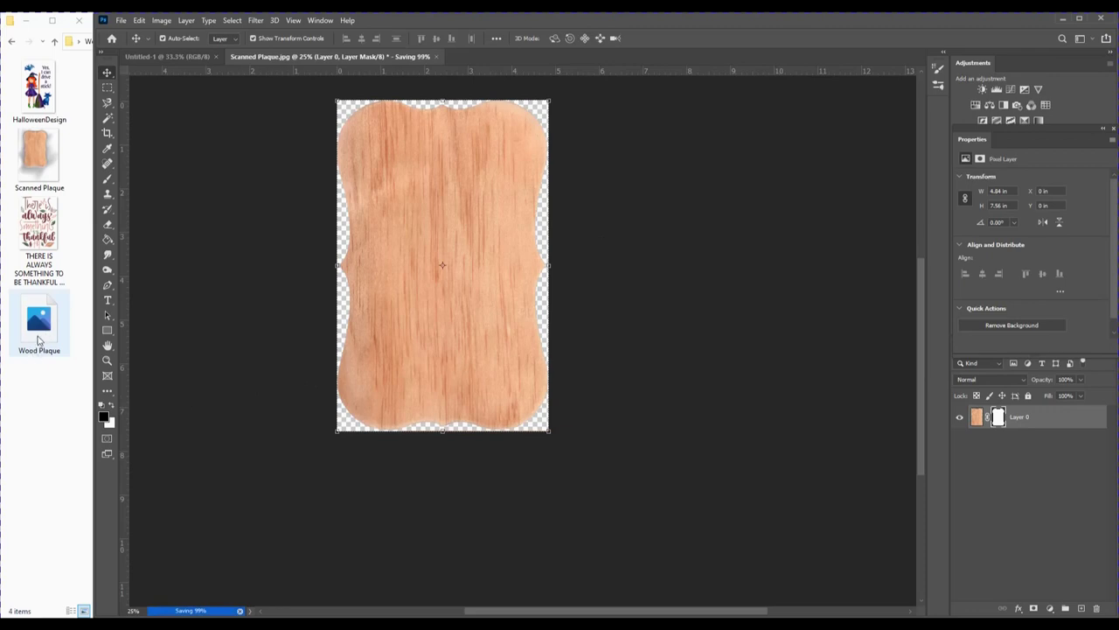
pyautogui.click(396, 55)
pyautogui.click(601, 243)
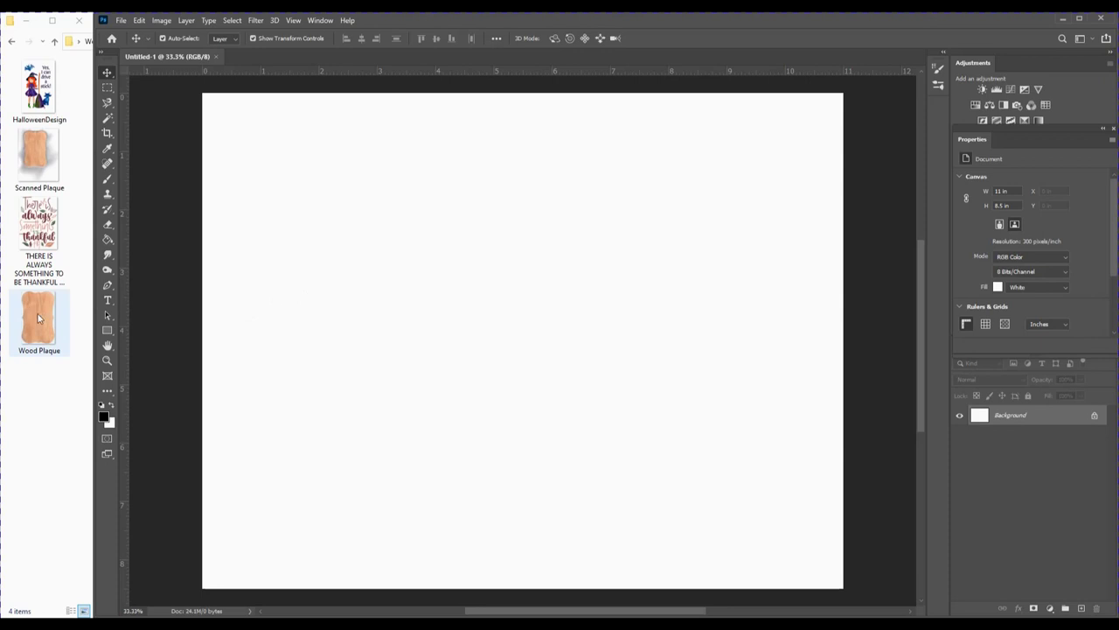
# Place Wood Plaque.png onto the sheet and position it on the left half
pyautogui.moveTo(38, 318); pyautogui.dragTo(313, 303)
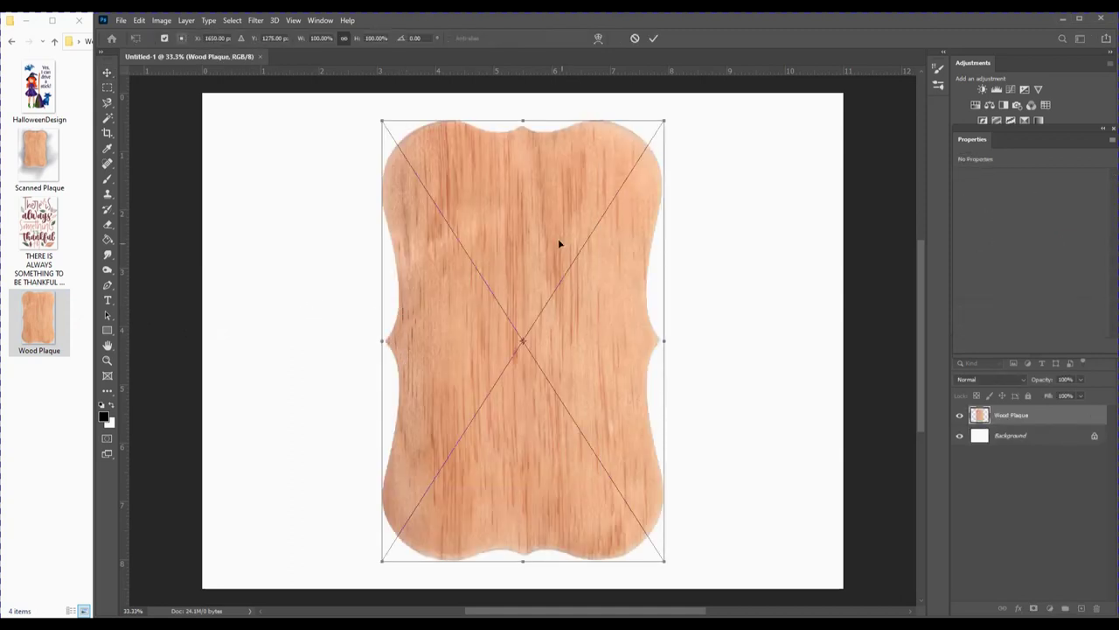
pyautogui.moveTo(560, 243); pyautogui.dragTo(408, 245)
pyautogui.click(654, 38)
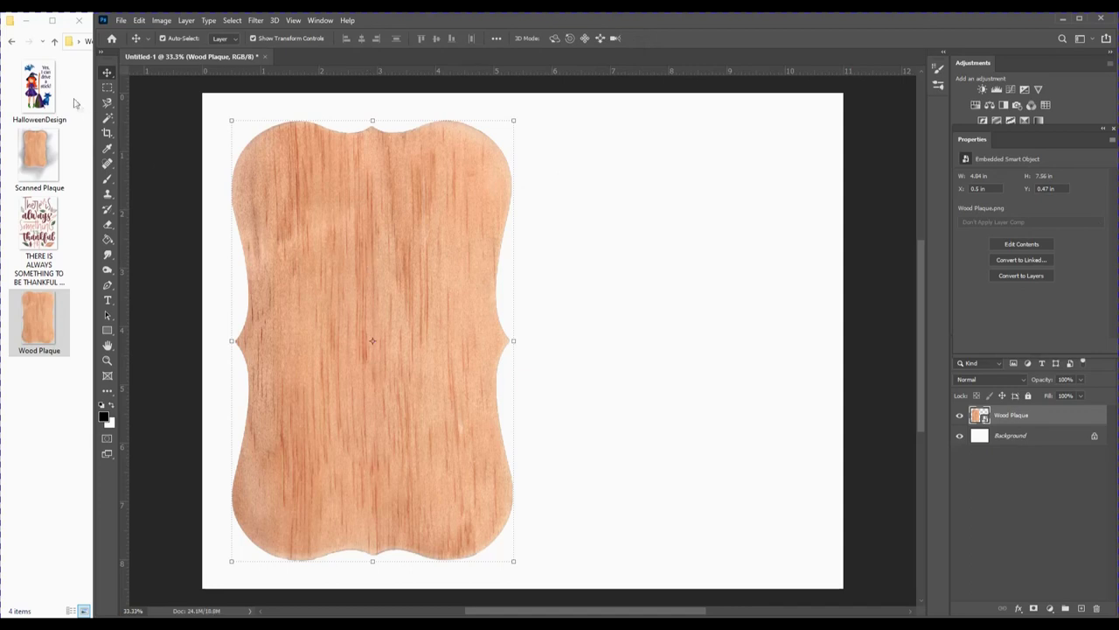
# Place the thankful-quote image, scaled to about 3.587 × 4.963 in and centred on the plaque
pyautogui.moveTo(39, 226); pyautogui.dragTo(382, 306)
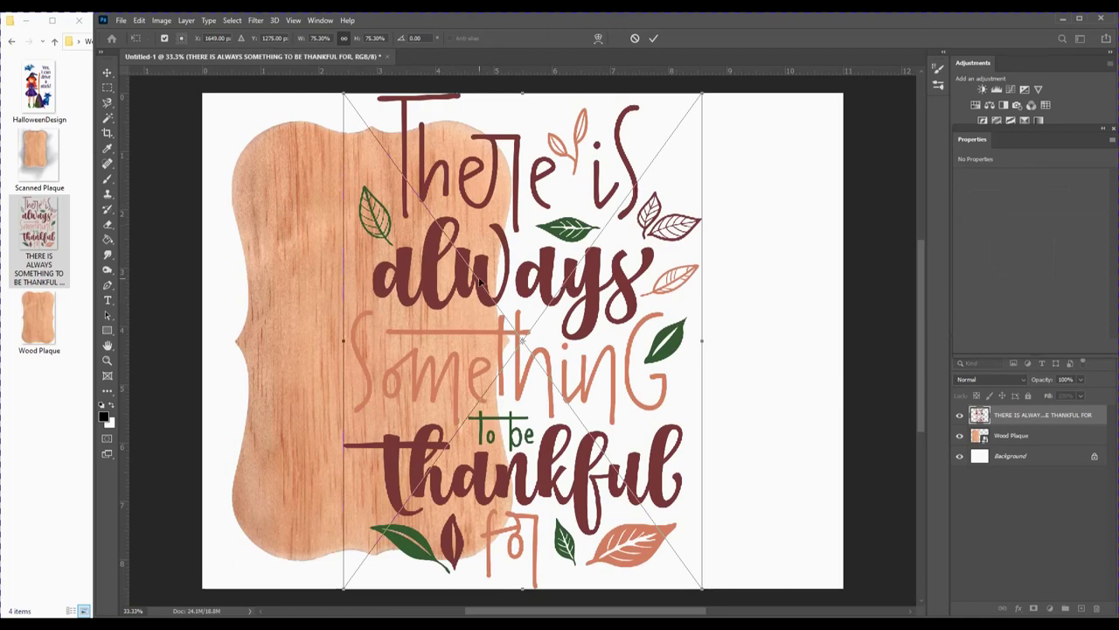
pyautogui.moveTo(493, 274); pyautogui.dragTo(393, 289)
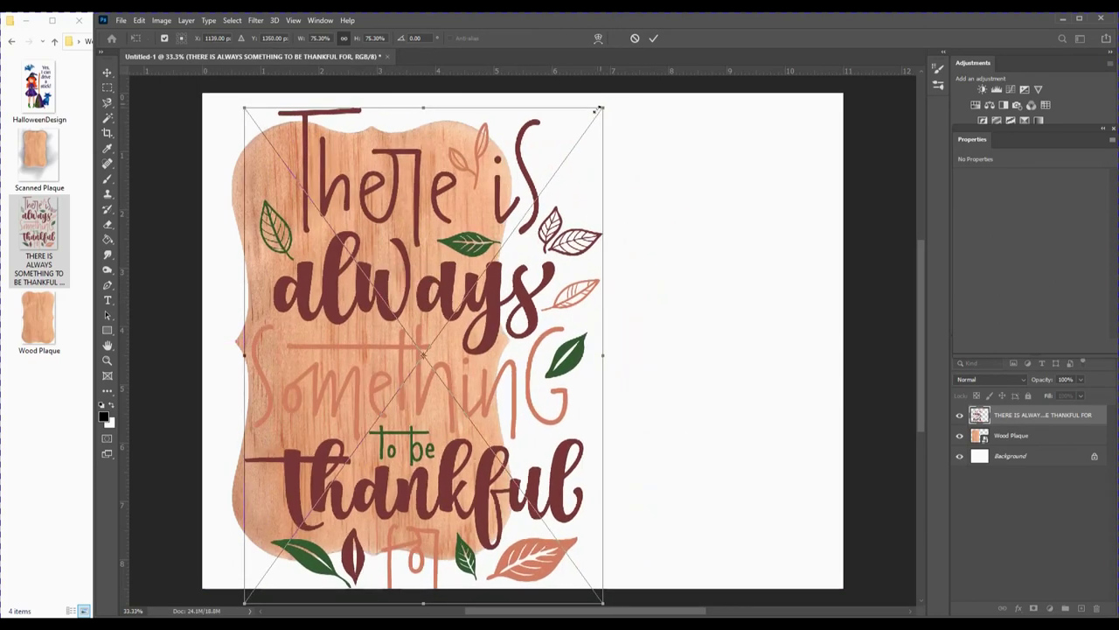
pyautogui.moveTo(602, 107); pyautogui.dragTo(458, 287)
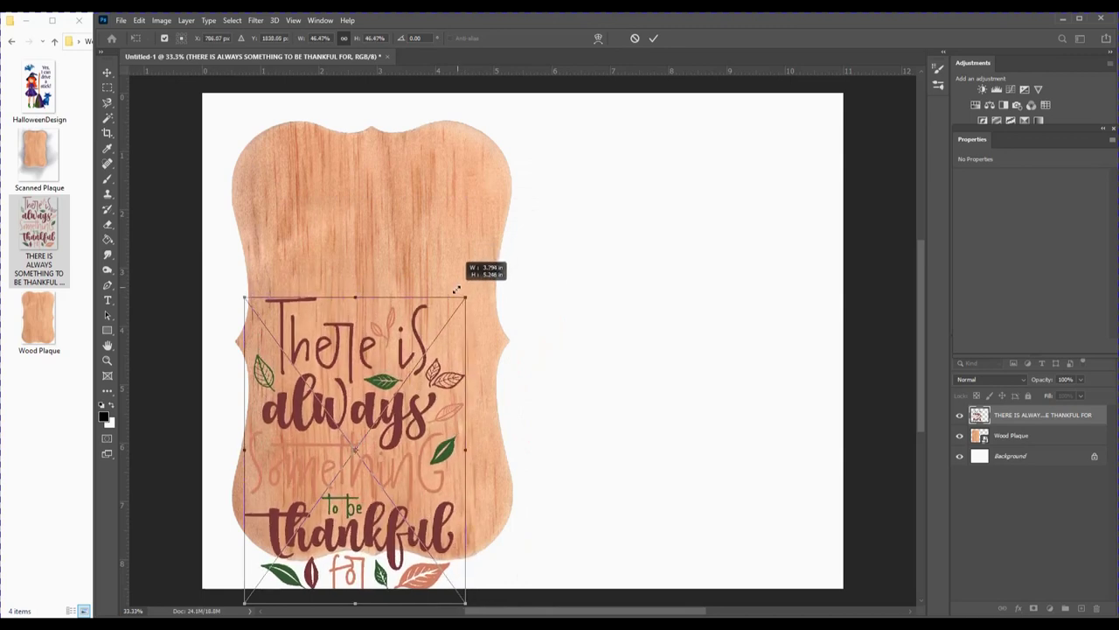
pyautogui.moveTo(456, 288); pyautogui.dragTo(442, 307)
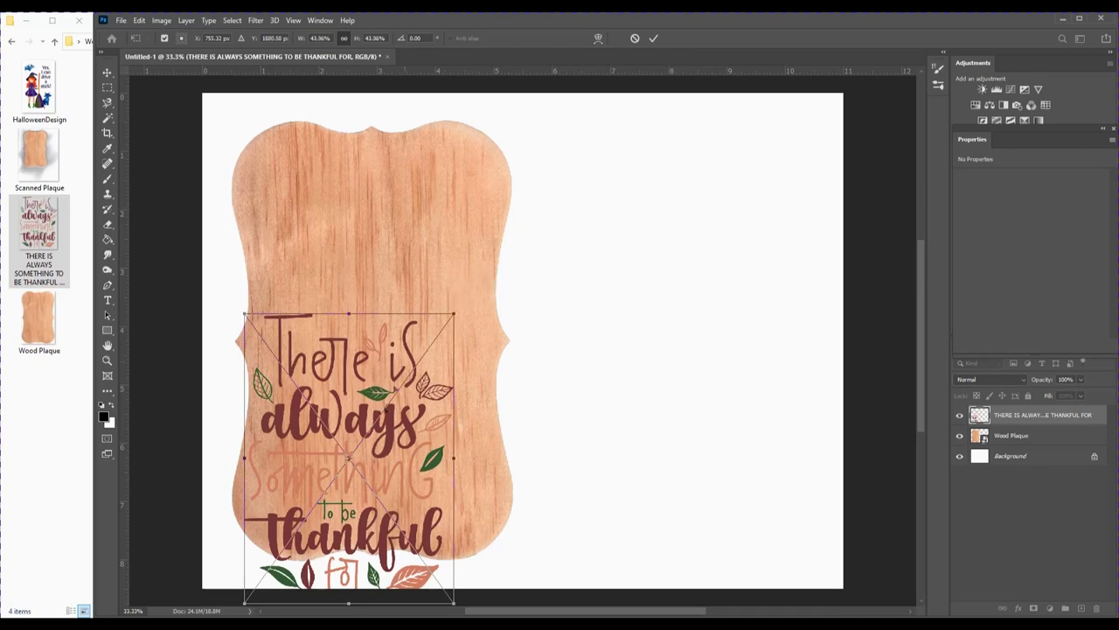
pyautogui.moveTo(386, 437); pyautogui.dragTo(411, 358)
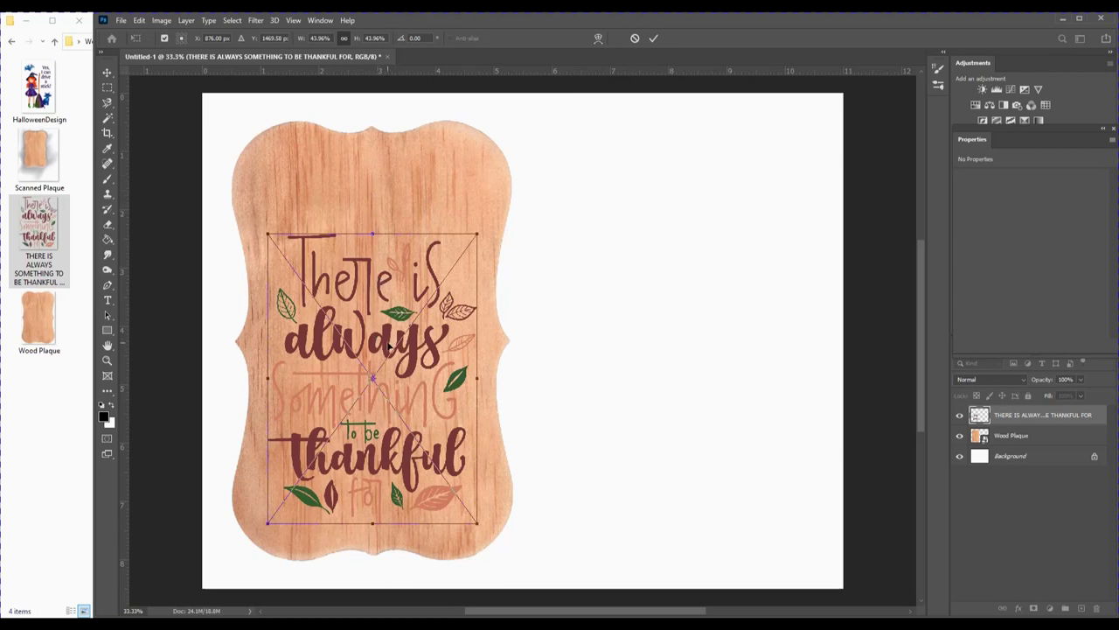
pyautogui.click(653, 38)
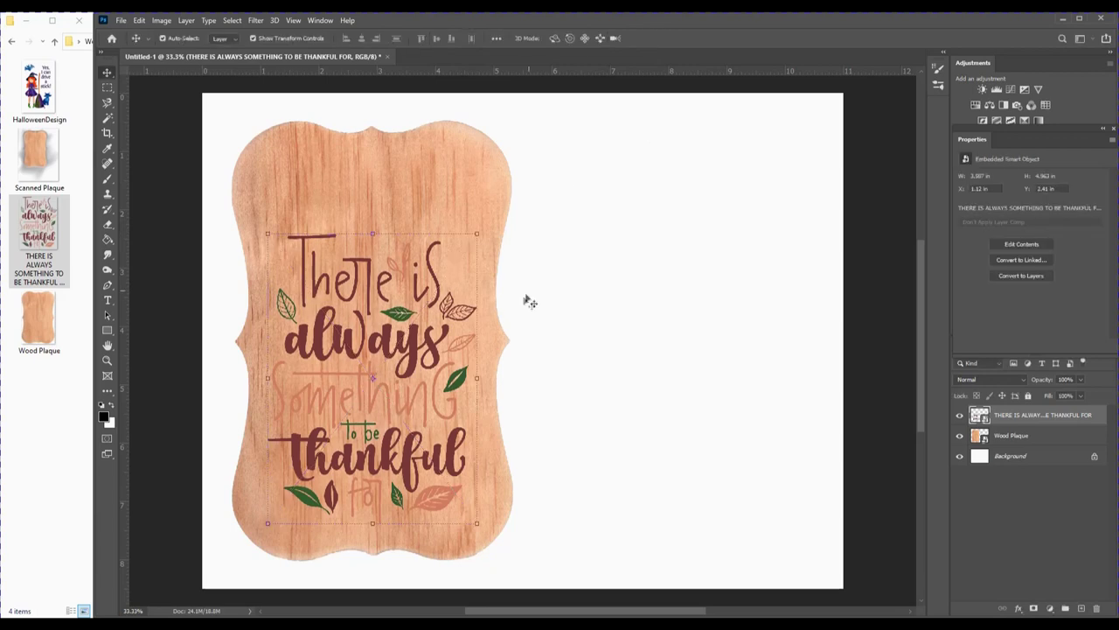
pyautogui.scroll(2, 462, 323)
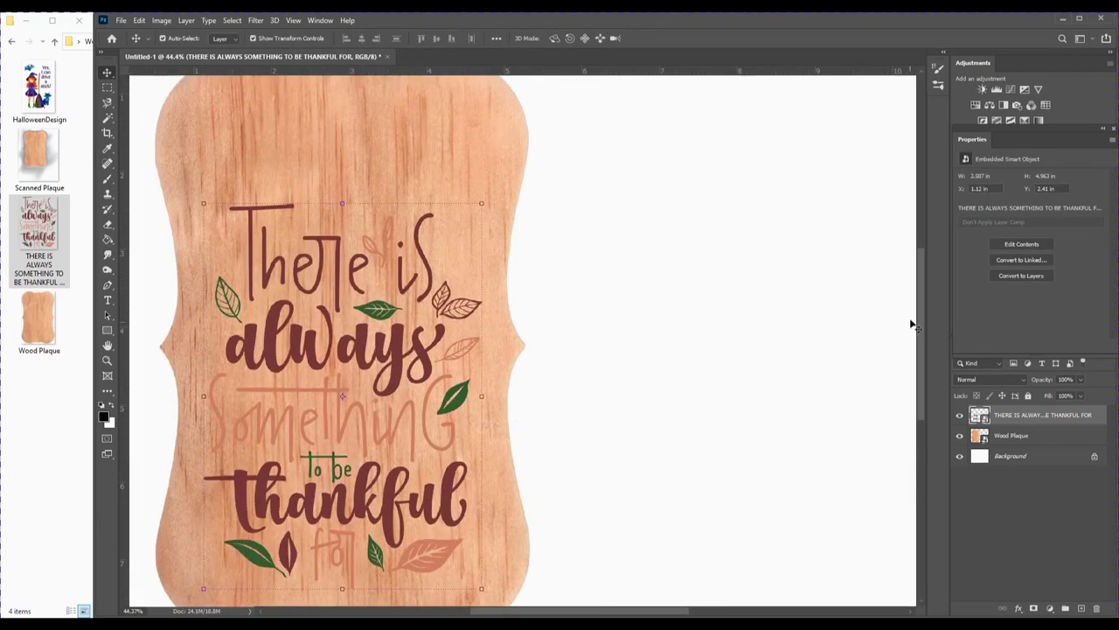
pyautogui.moveTo(921, 336); pyautogui.dragTo(922, 364)
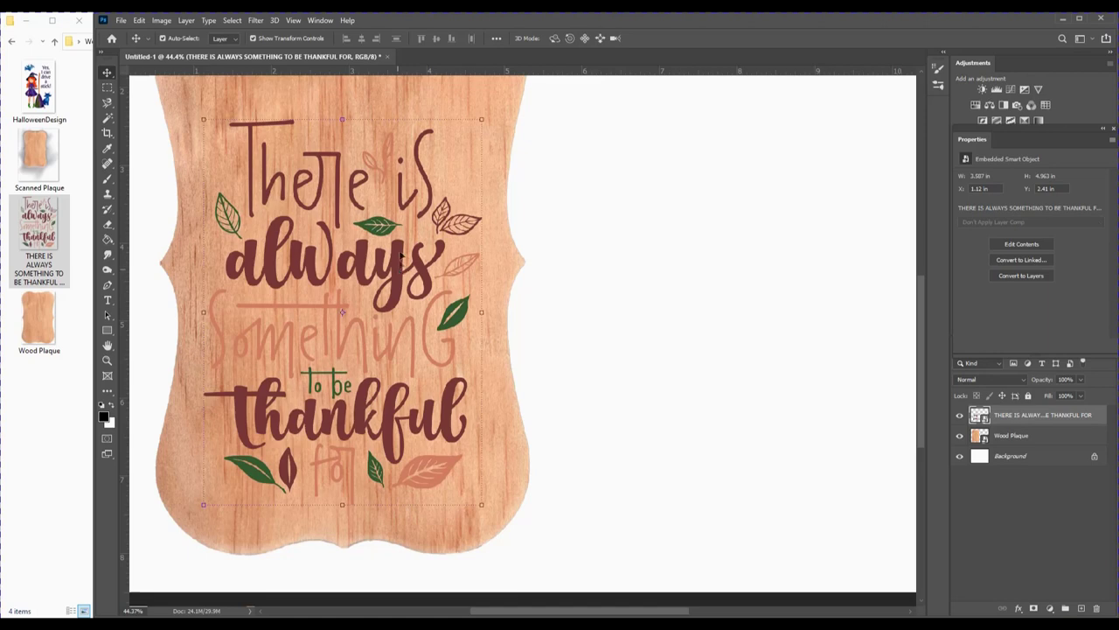
# Add a Chisel Hard Bevel & Emboss to the lettering: depth 160, direction Down, size 20
pyautogui.doubleClick(1104, 420)
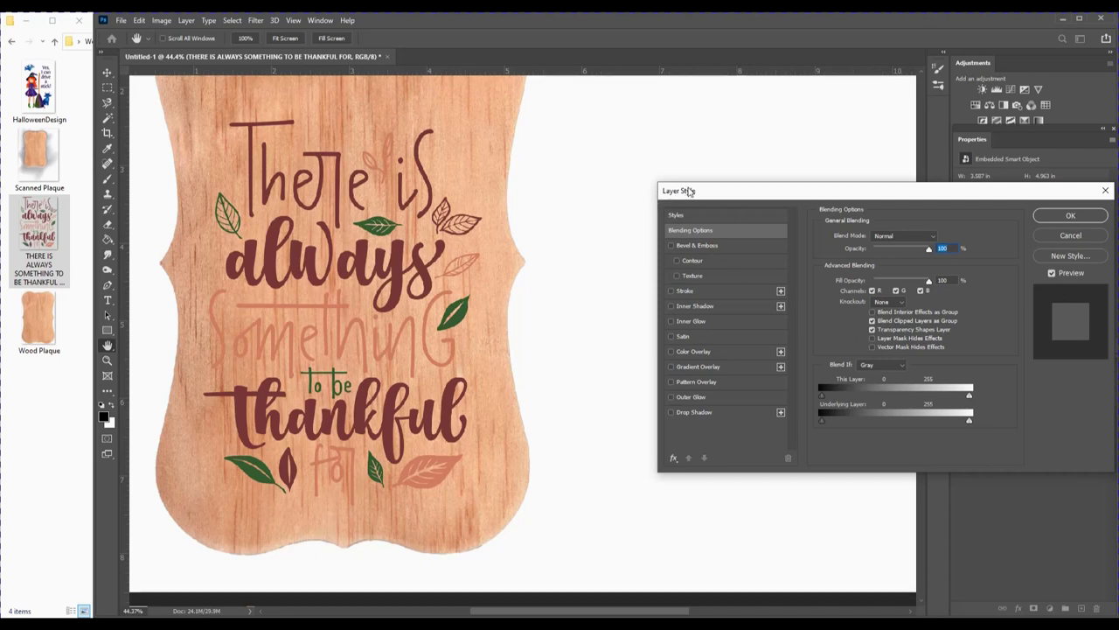
pyautogui.click(701, 245)
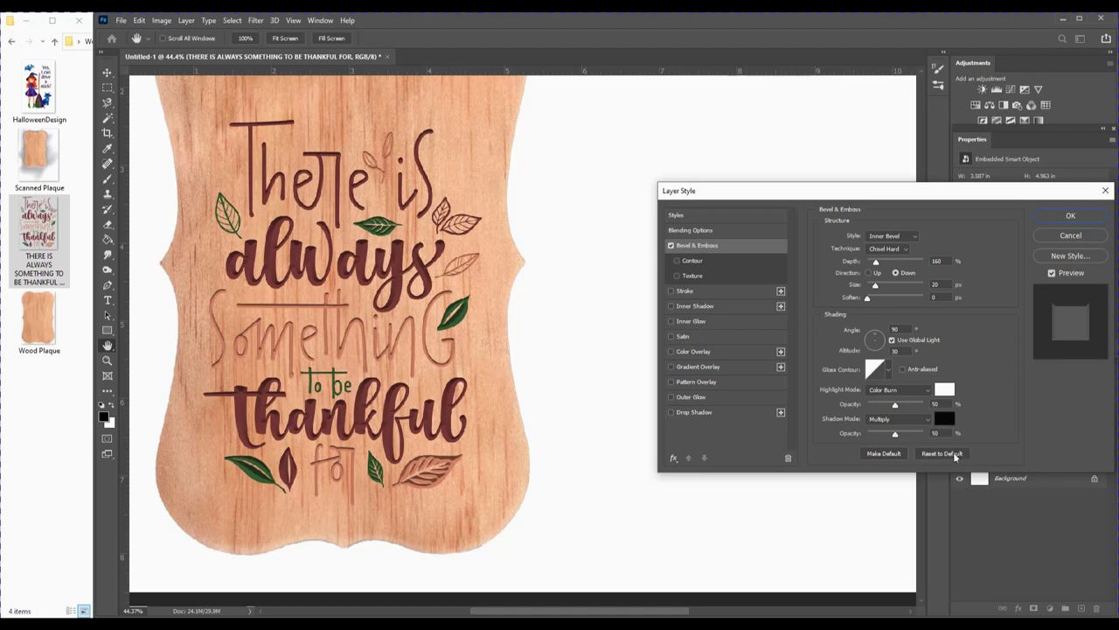
pyautogui.click(950, 455)
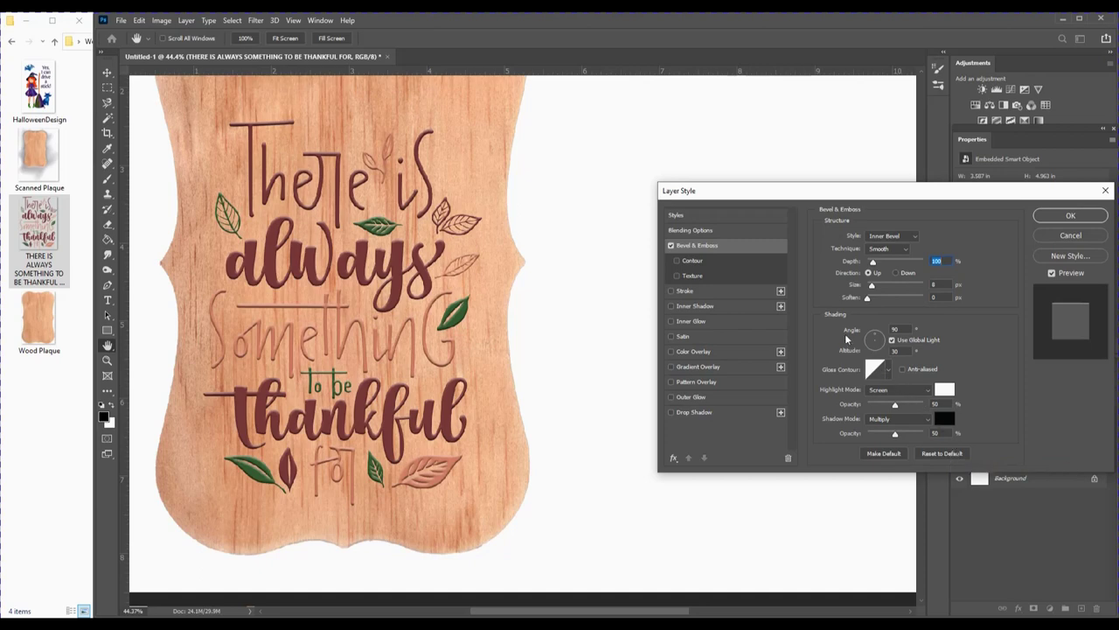
pyautogui.click(887, 249)
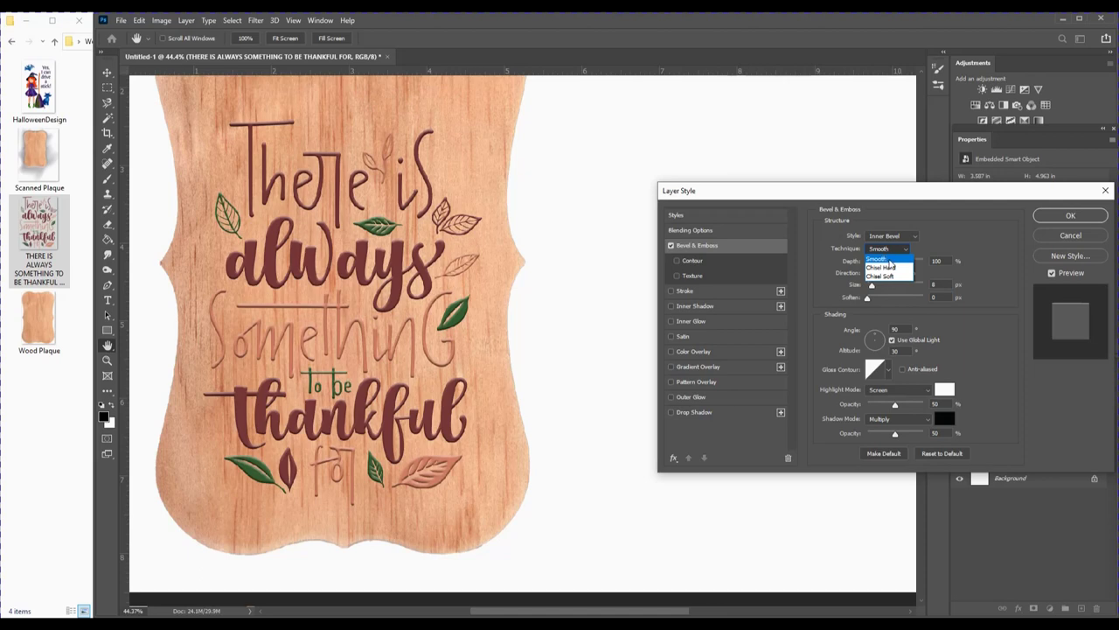
pyautogui.click(890, 268)
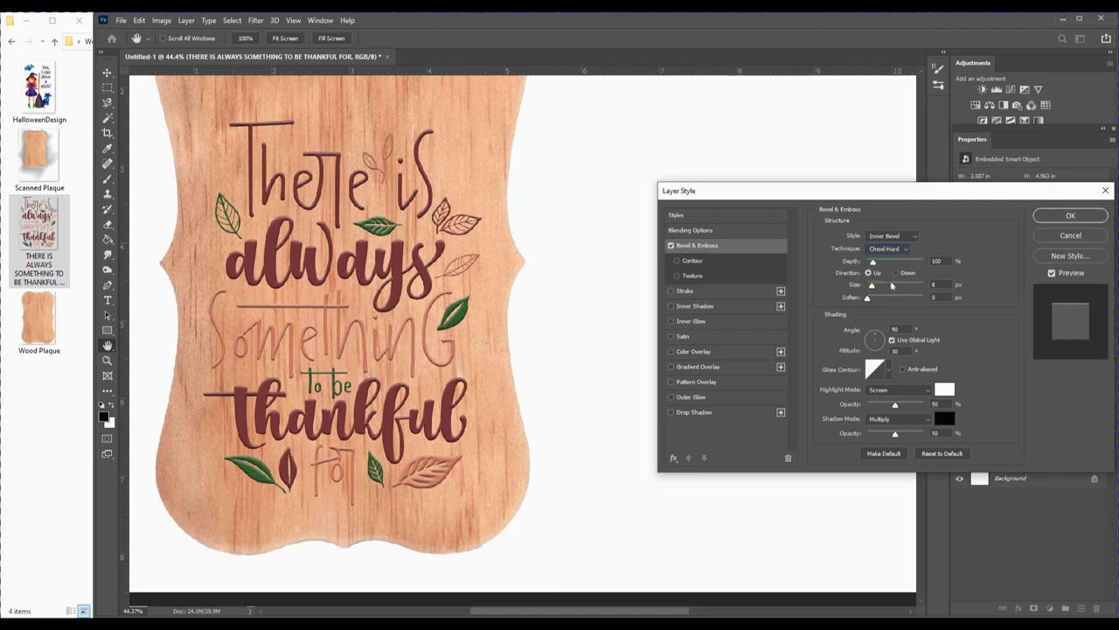
pyautogui.click(937, 261)
pyautogui.write('10')
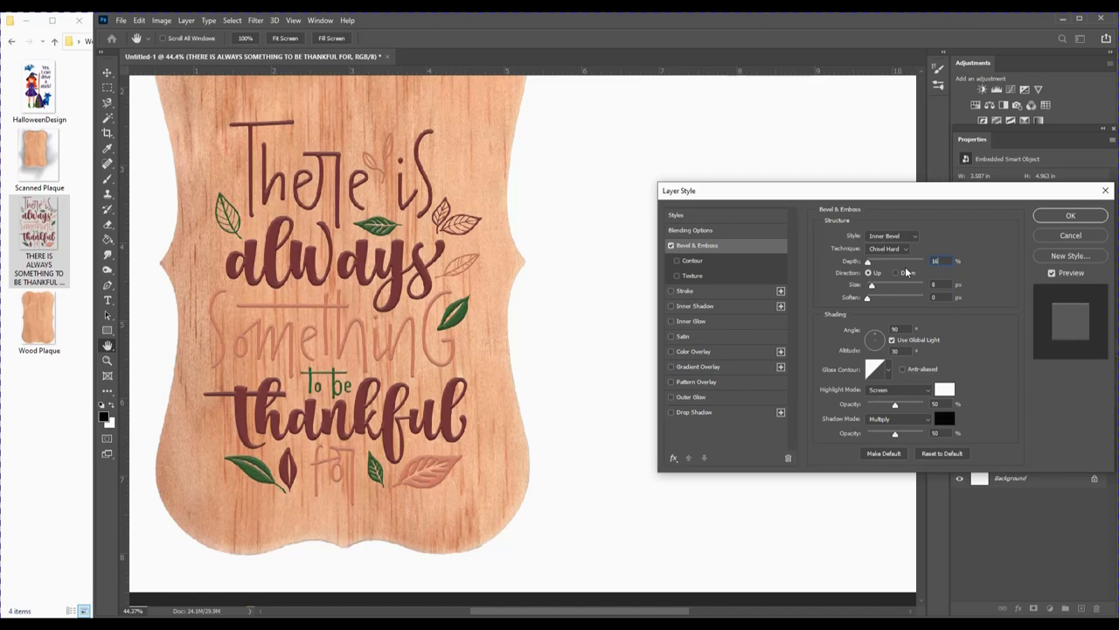
pyautogui.write('0')
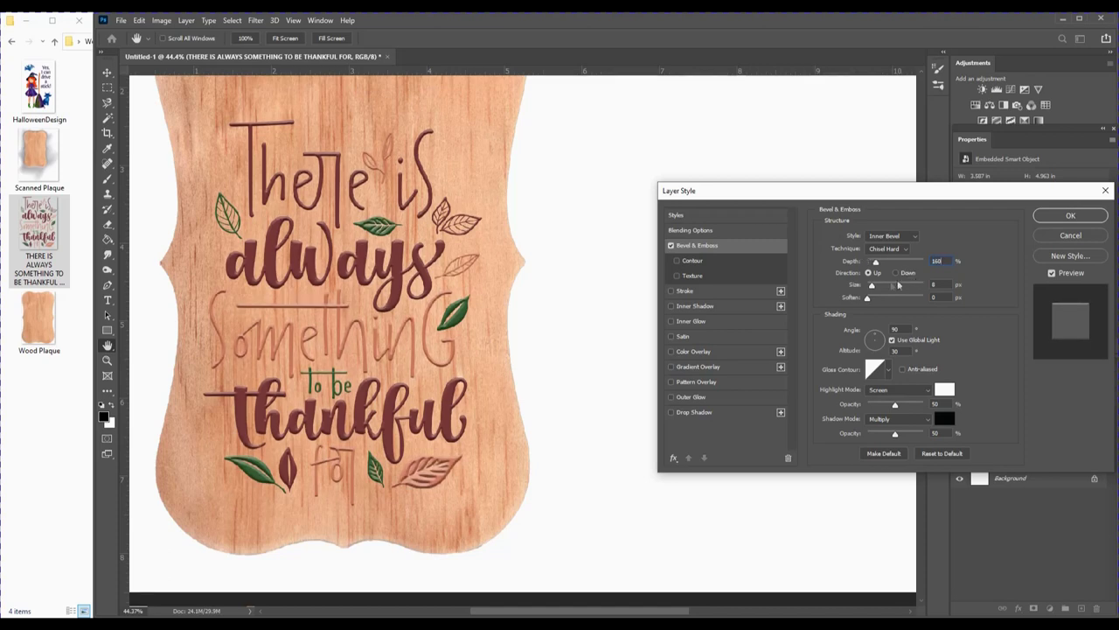
pyautogui.click(895, 272)
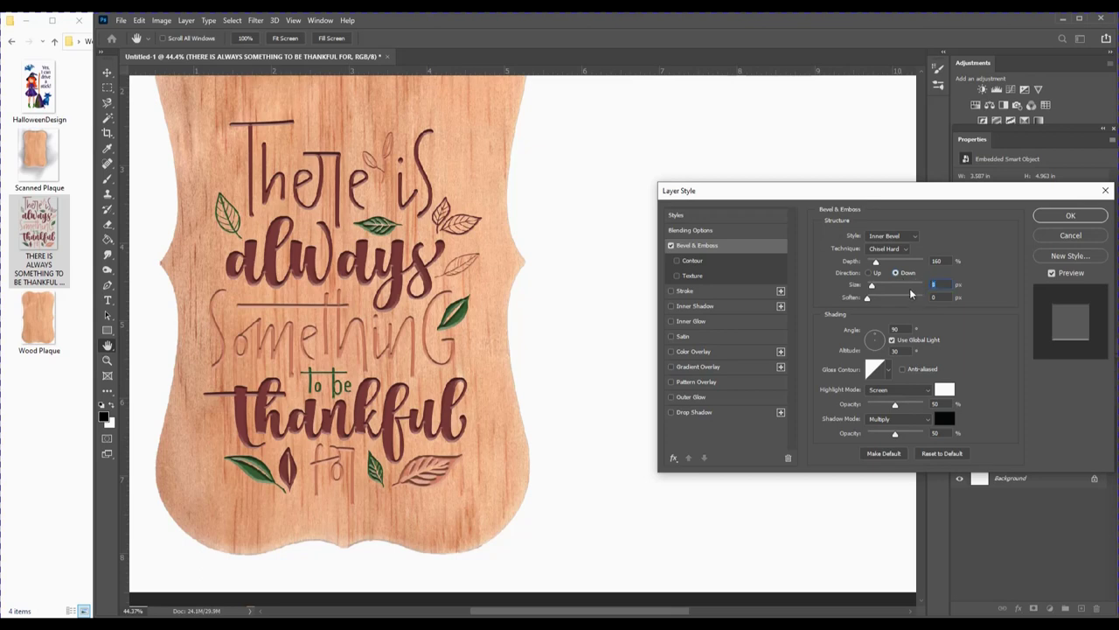
pyautogui.write('20')
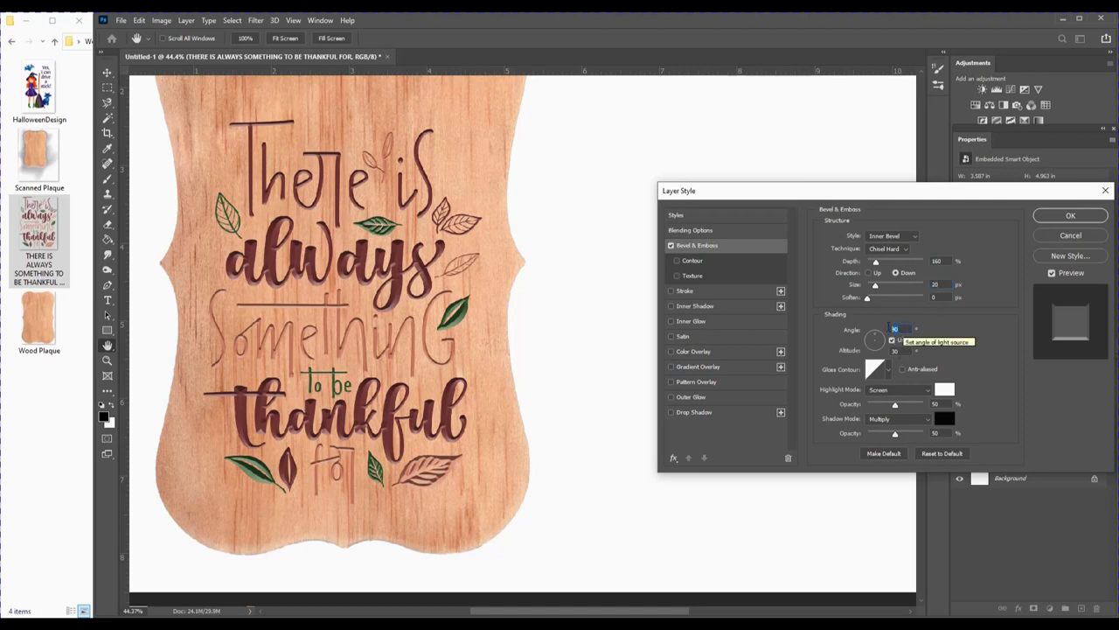
# Set the bevel angle to 120 and highlight mode to Color Burn, and add an Inner Shadow
pyautogui.doubleClick(892, 328)
pyautogui.write('120')
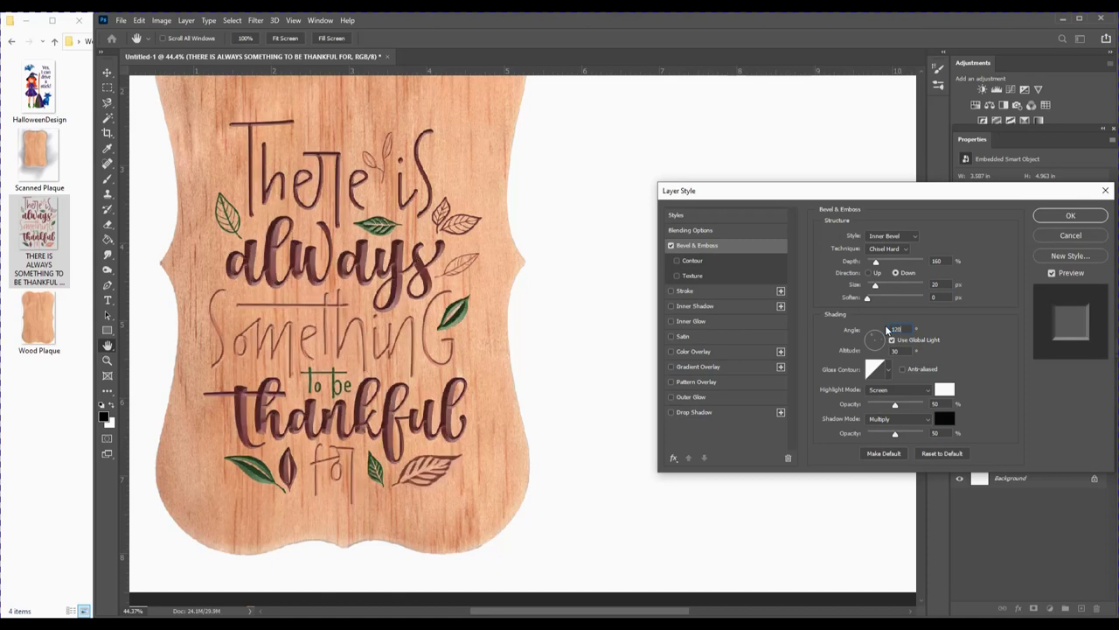
pyautogui.click(885, 392)
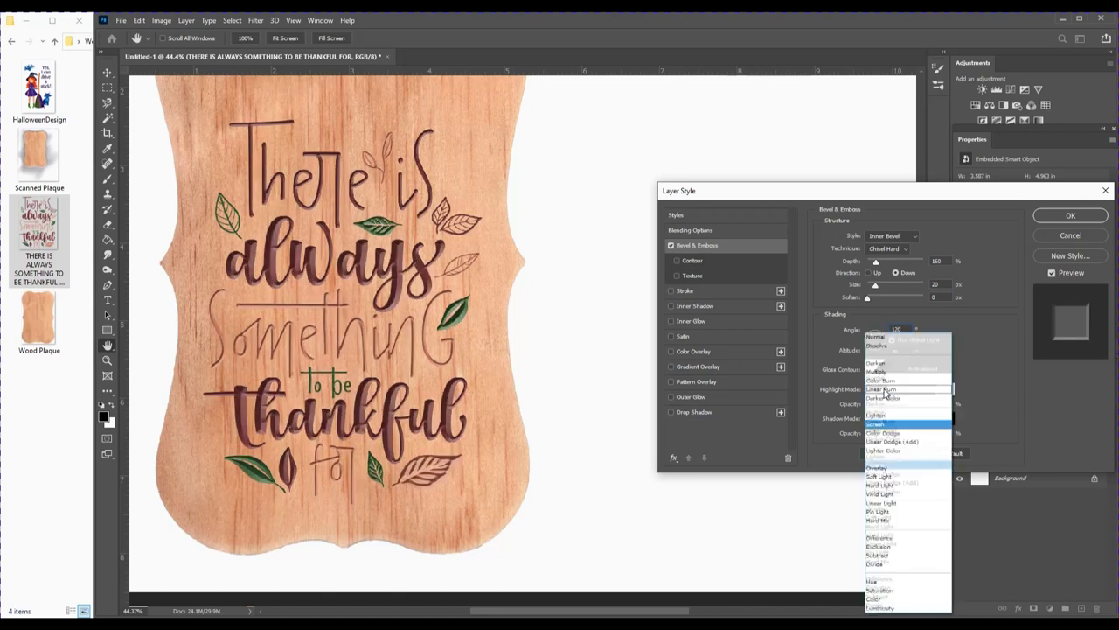
pyautogui.click(884, 385)
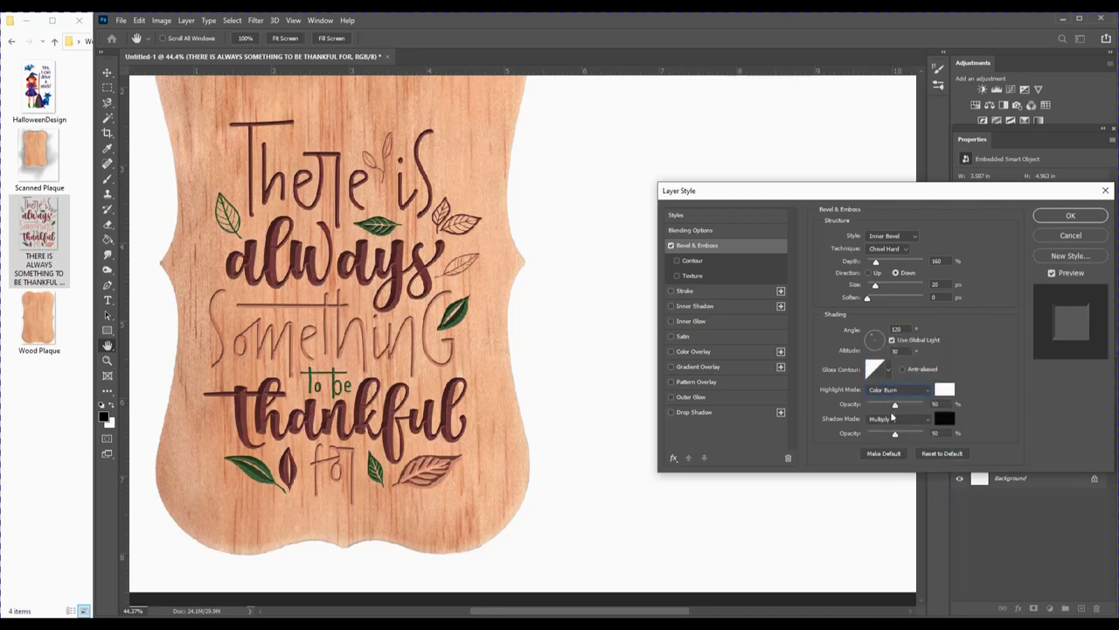
pyautogui.click(888, 453)
pyautogui.click(671, 306)
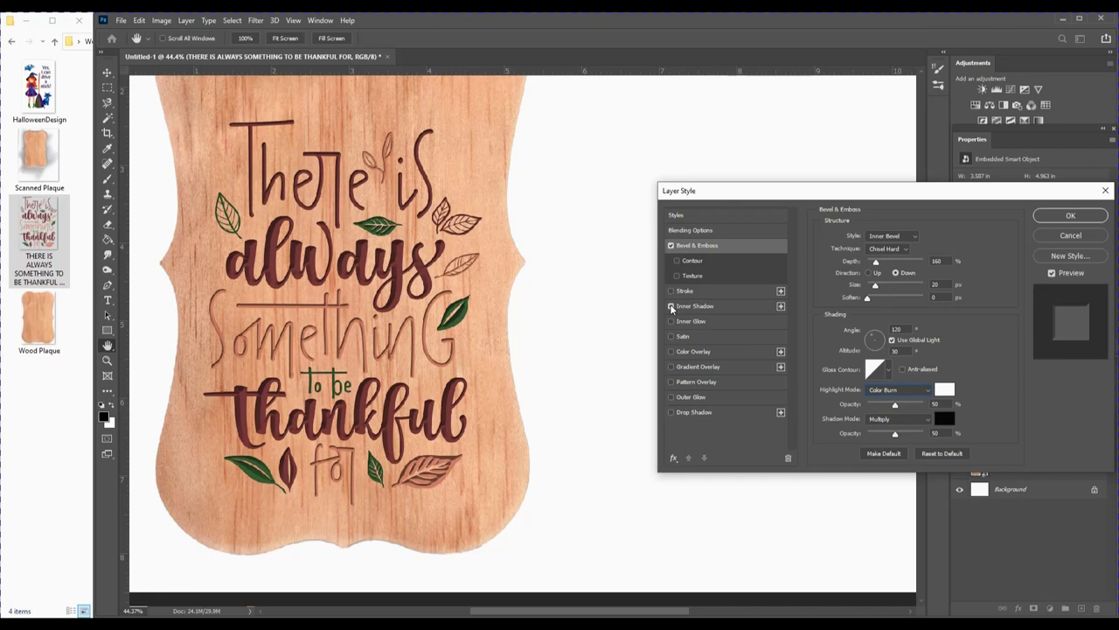
pyautogui.click(1060, 216)
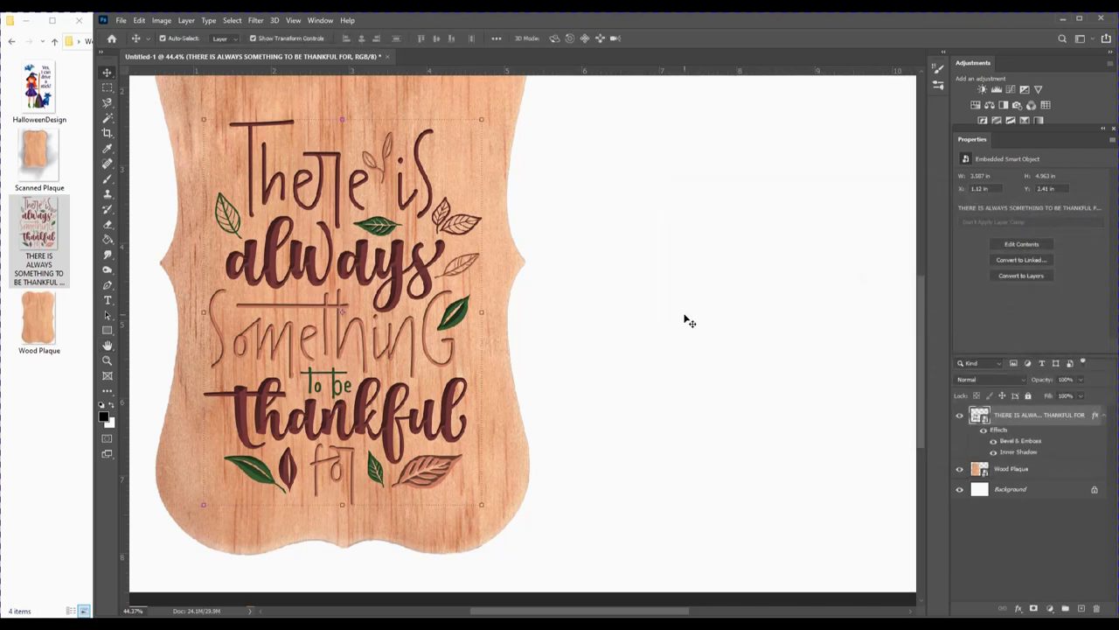
# Compare the lettering with effects hidden and shown, then select the Wood Plaque layer
pyautogui.click(985, 434)
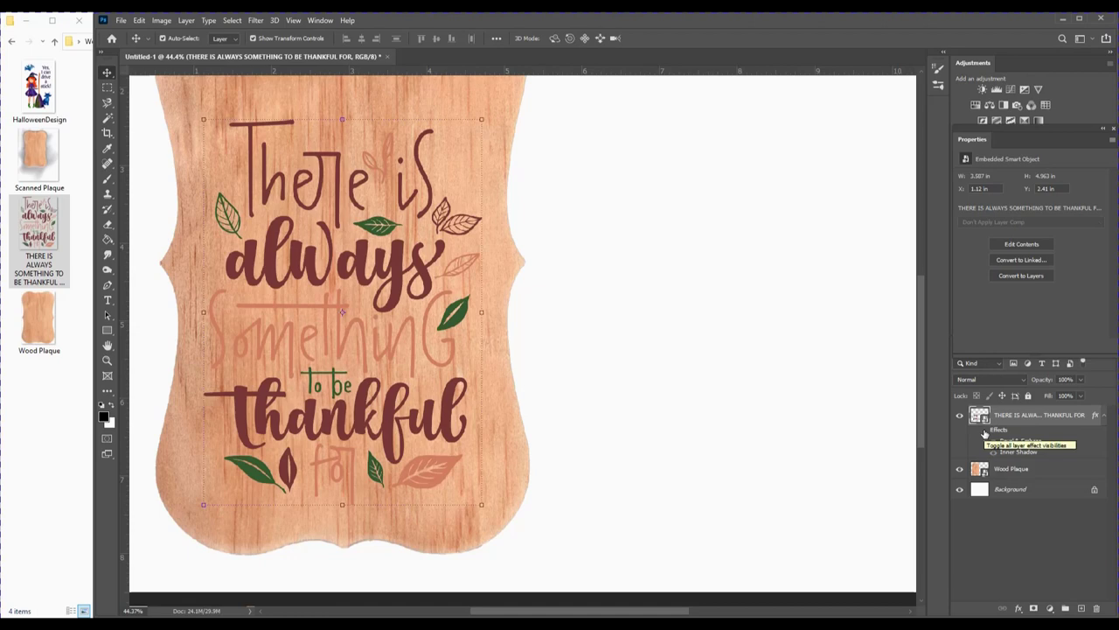
pyautogui.click(983, 430)
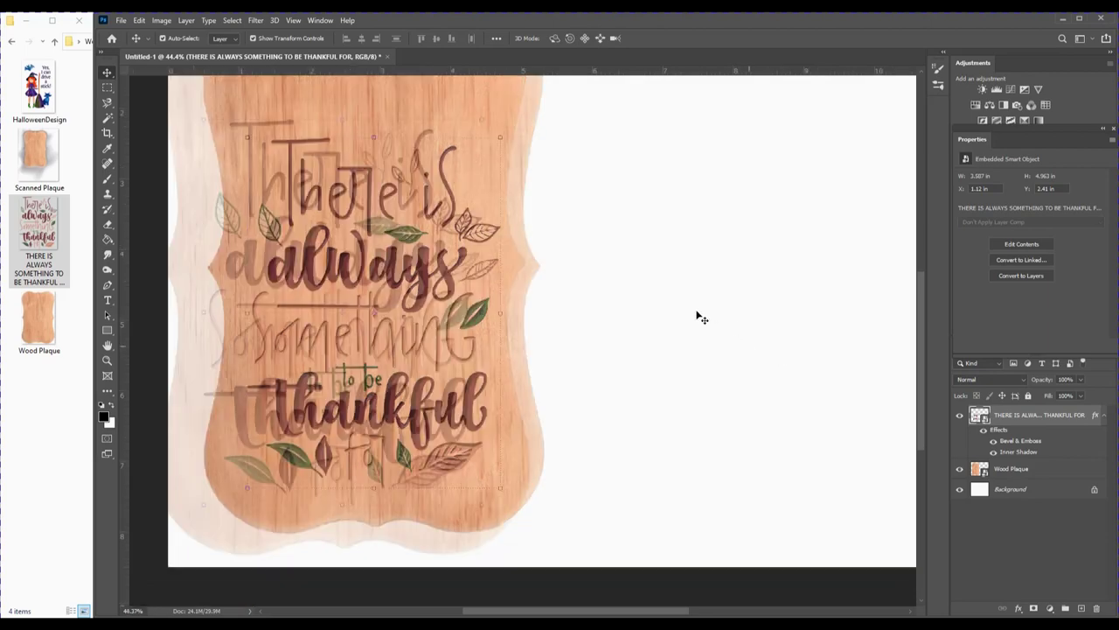
pyautogui.scroll(-2, 702, 317)
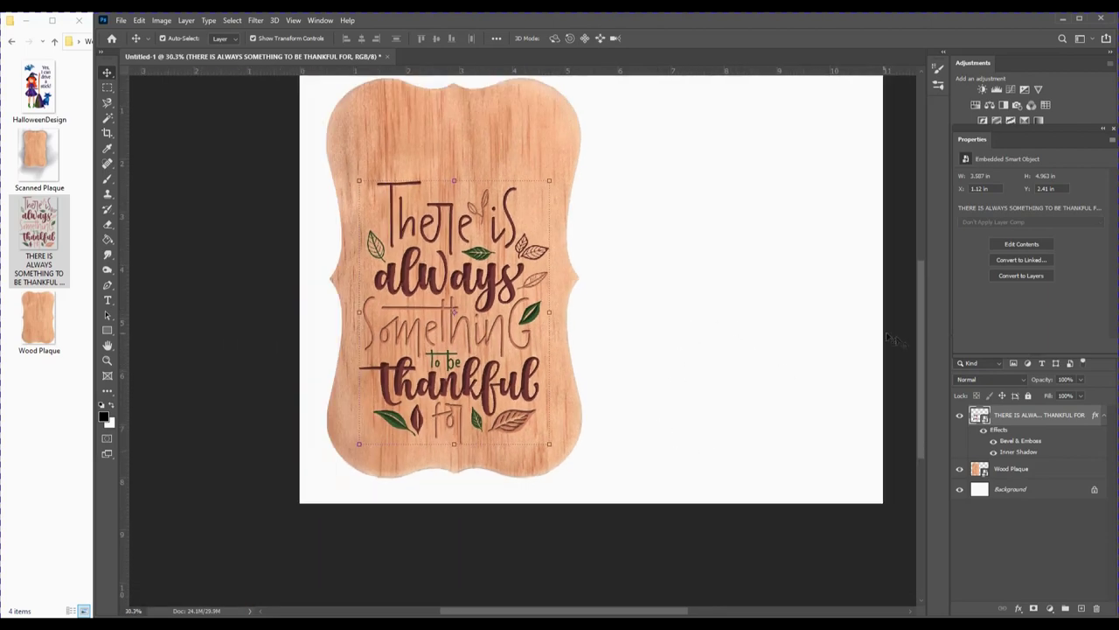
pyautogui.scroll(1, 925, 353)
pyautogui.scroll(2, 924, 353)
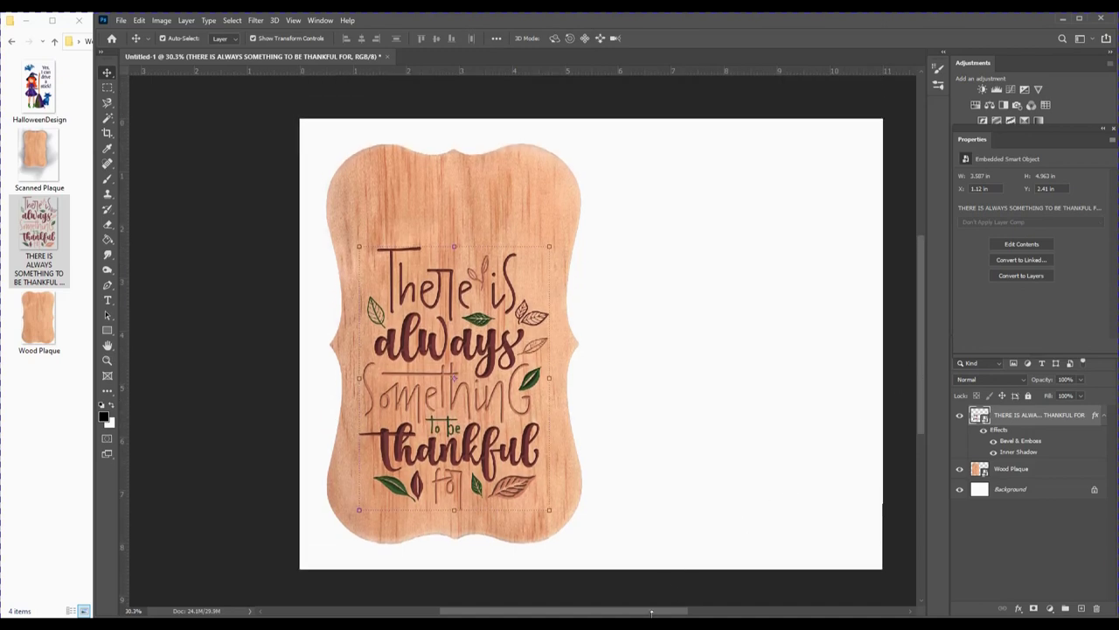
pyautogui.moveTo(652, 615); pyautogui.dragTo(679, 613)
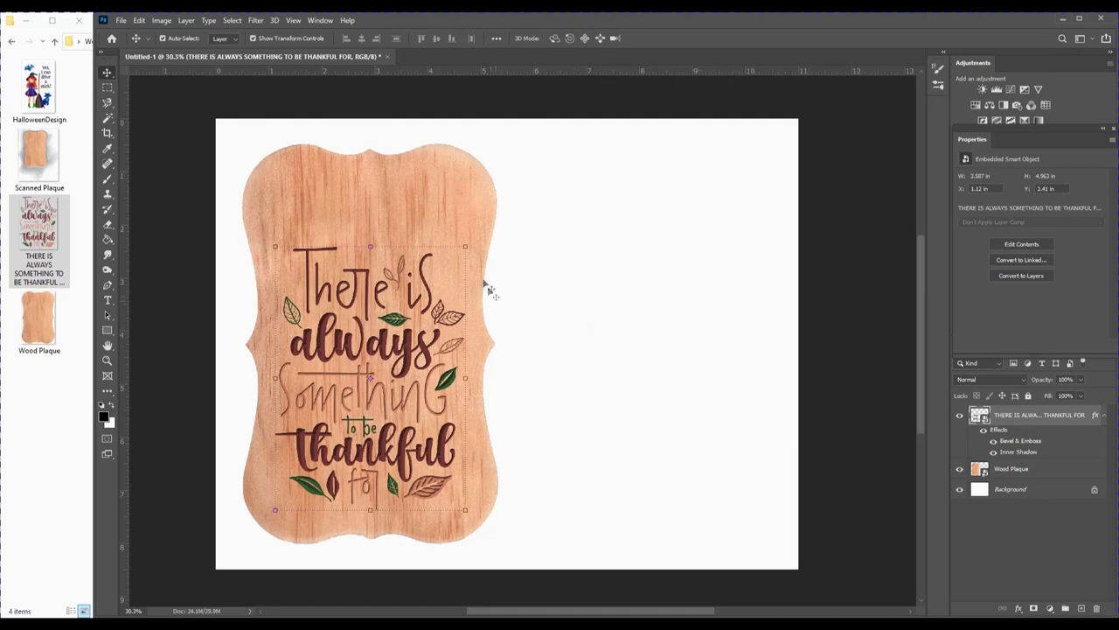
pyautogui.click(416, 188)
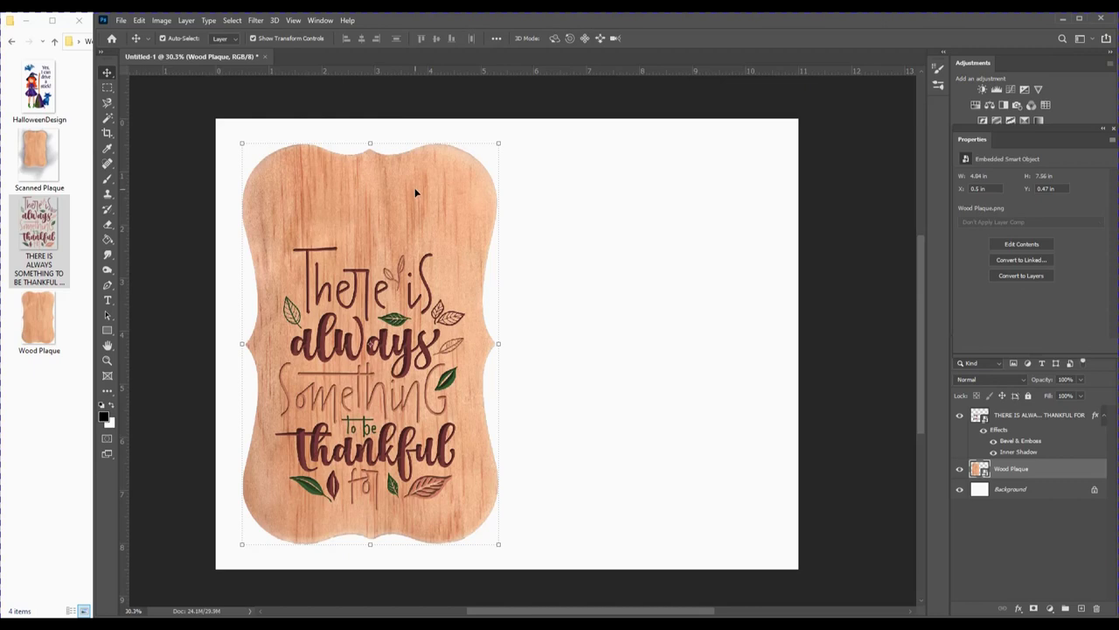
# Duplicate the wood plaque to the right half and place the HalloweenDesign witch image on it
pyautogui.hotkey('ctrl', 'j')
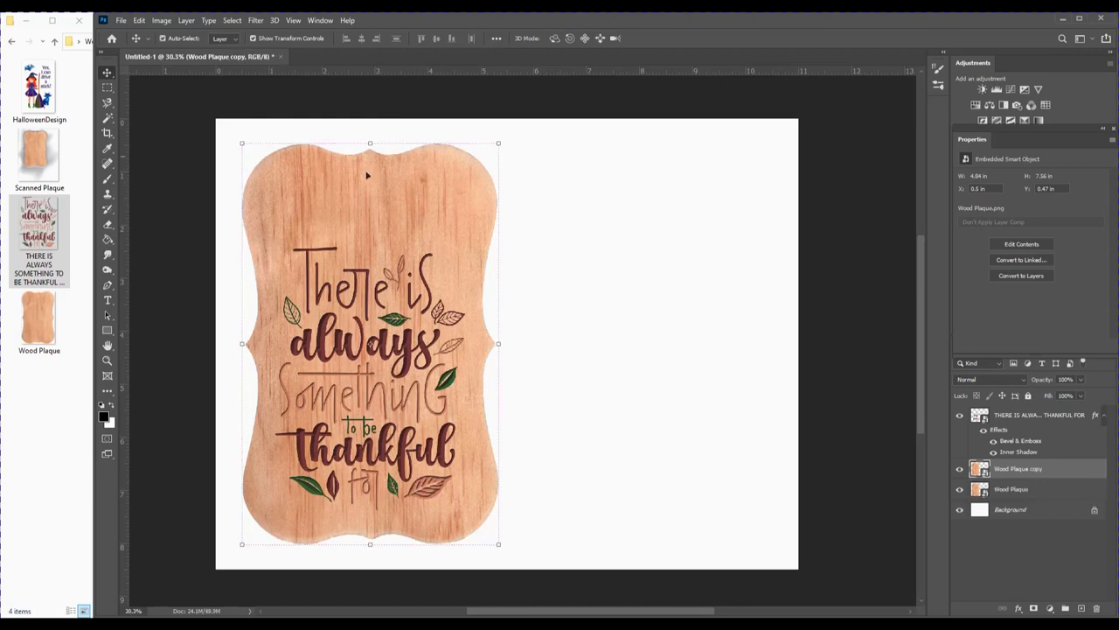
pyautogui.moveTo(474, 183); pyautogui.dragTo(718, 180)
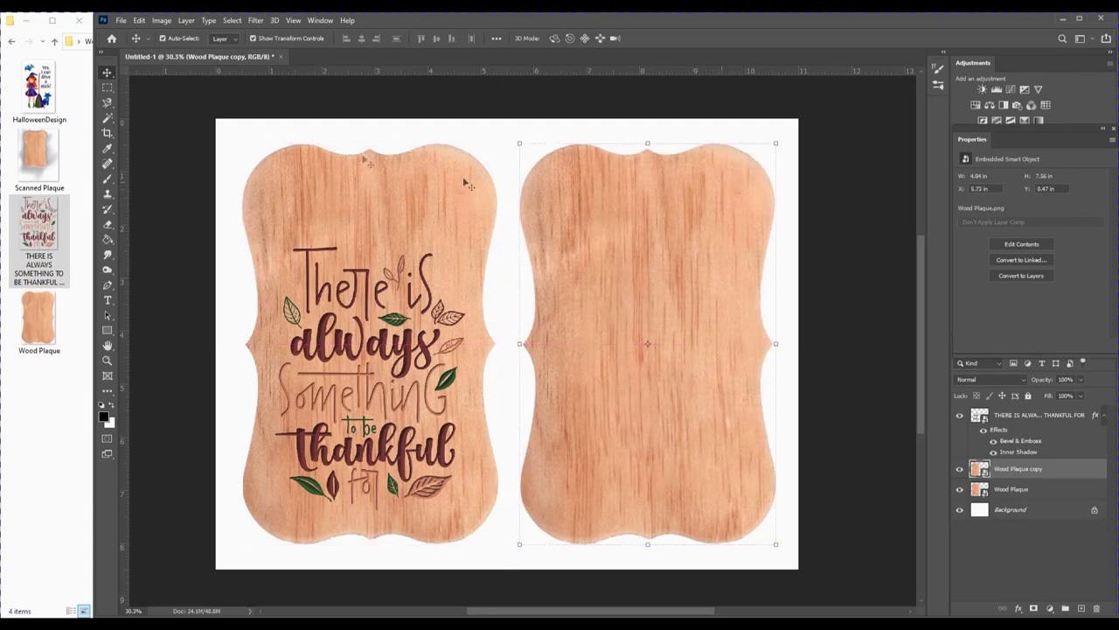
pyautogui.moveTo(44, 92); pyautogui.dragTo(631, 304)
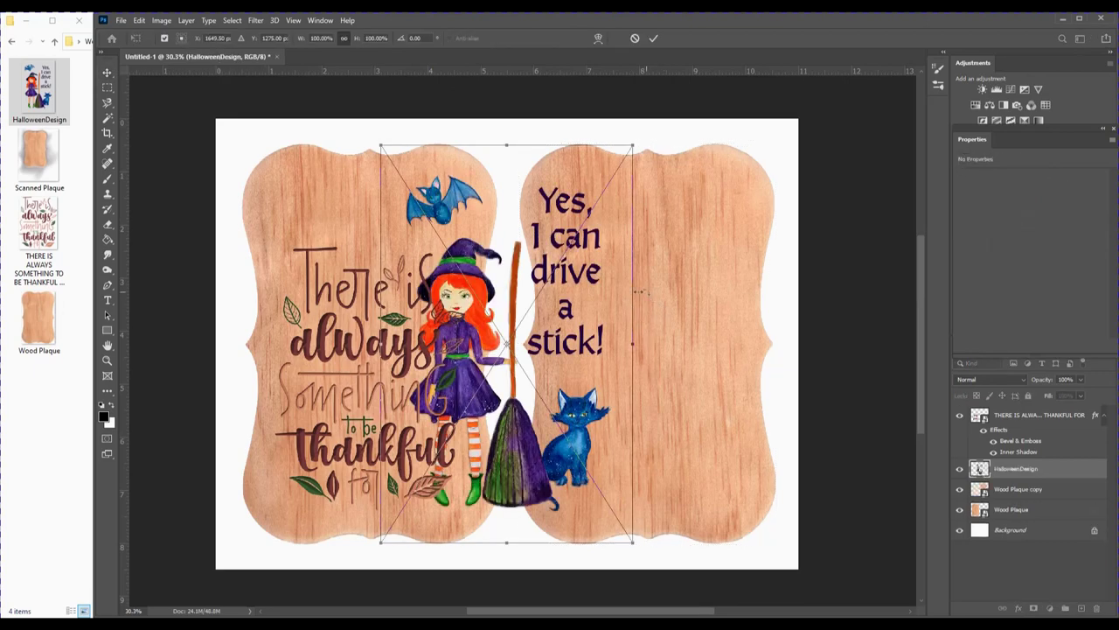
pyautogui.moveTo(472, 278); pyautogui.dragTo(610, 286)
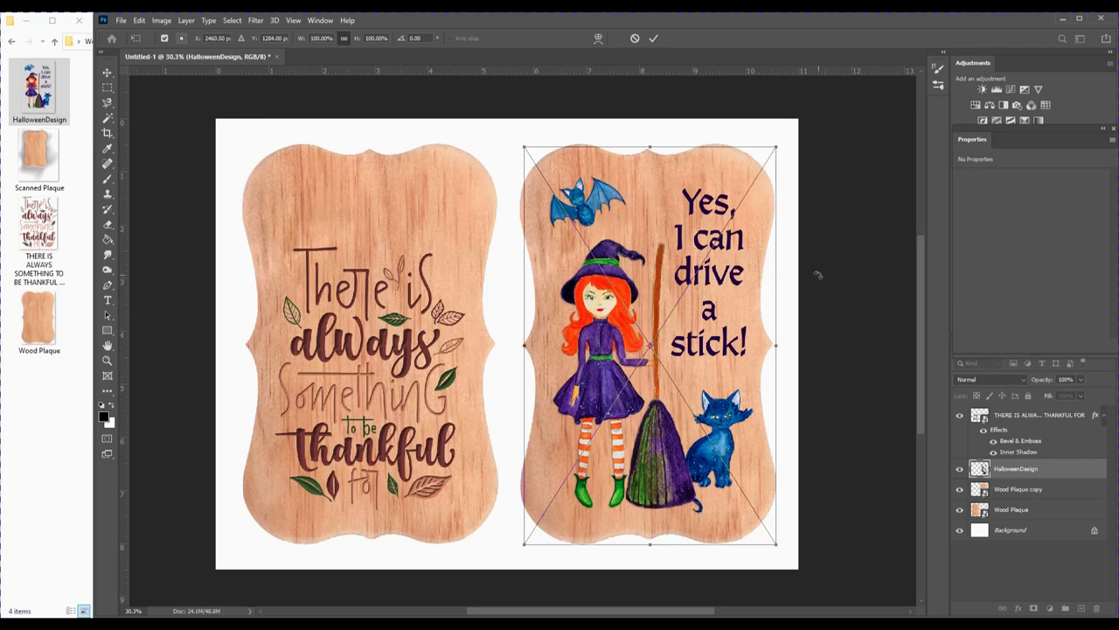
pyautogui.click(653, 38)
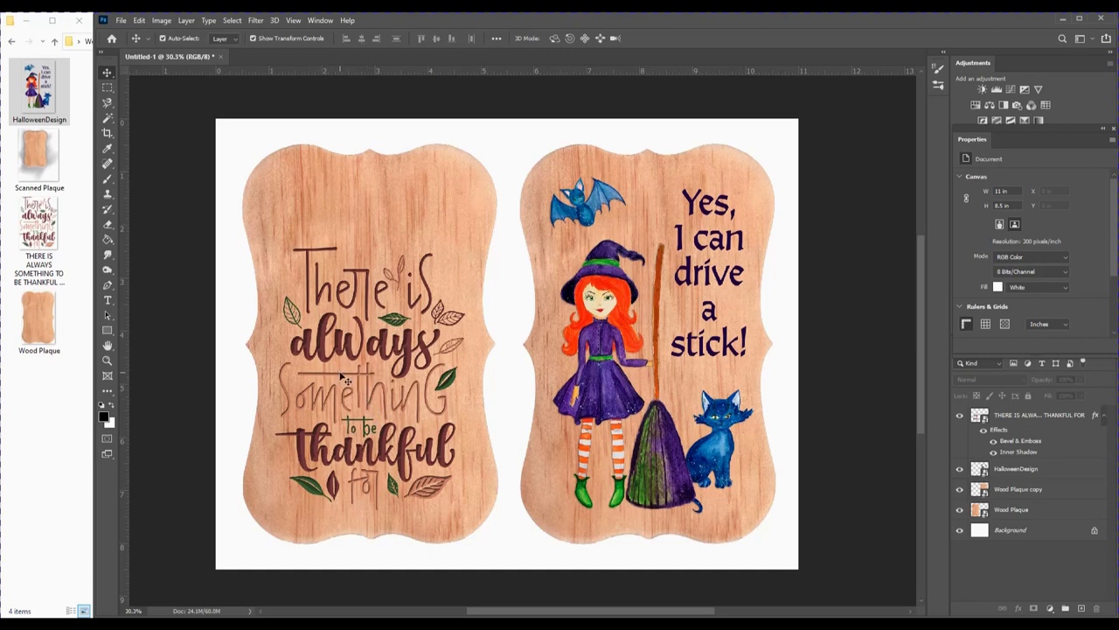
pyautogui.click(367, 201)
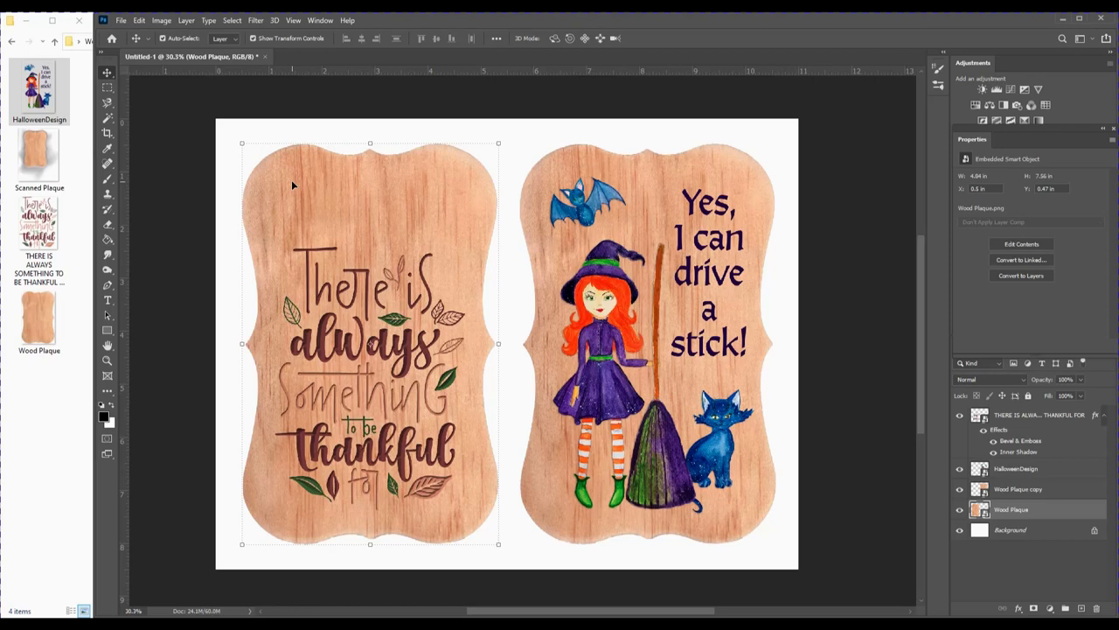
pyautogui.click(198, 156)
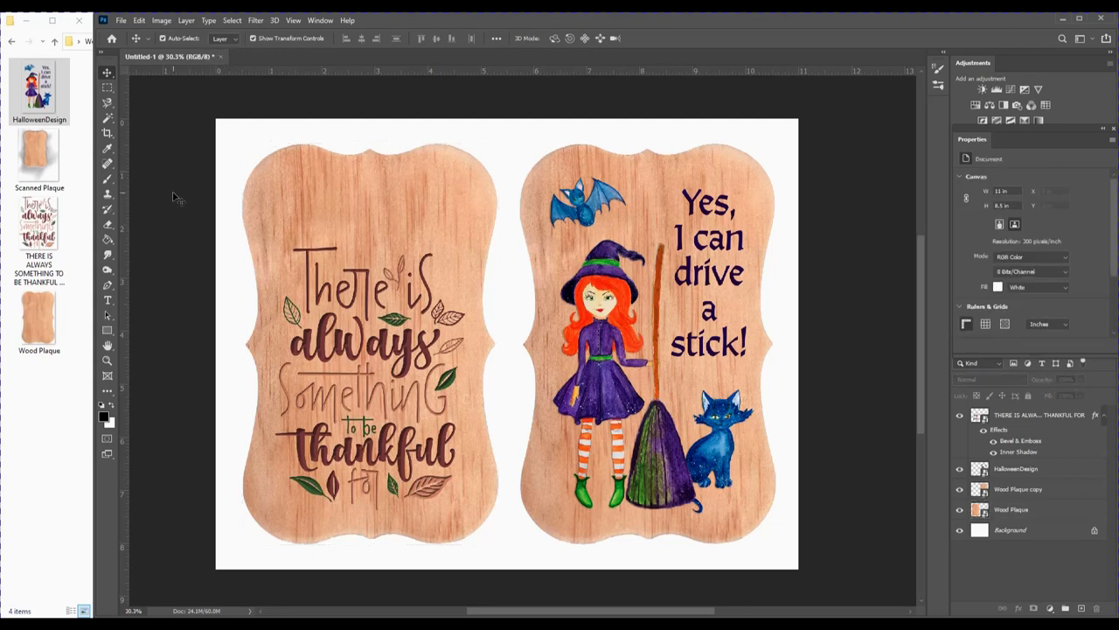
# Draw a rectangle over the thankful plaque sized 5 in wide by 7.75 in high
pyautogui.click(107, 329)
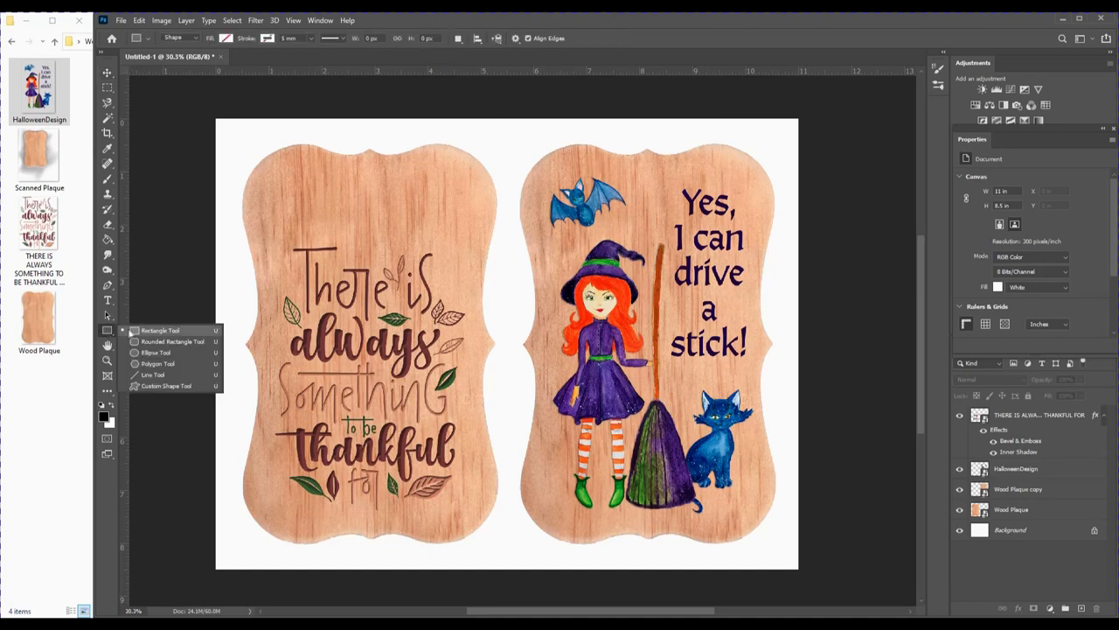
pyautogui.click(135, 331)
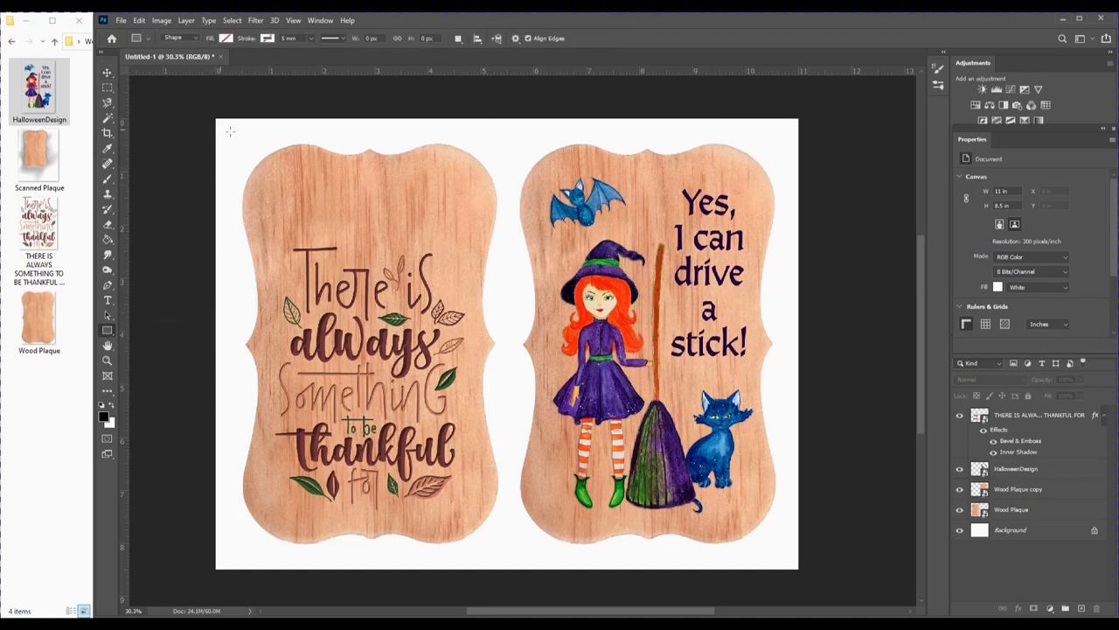
pyautogui.moveTo(232, 137); pyautogui.dragTo(504, 548)
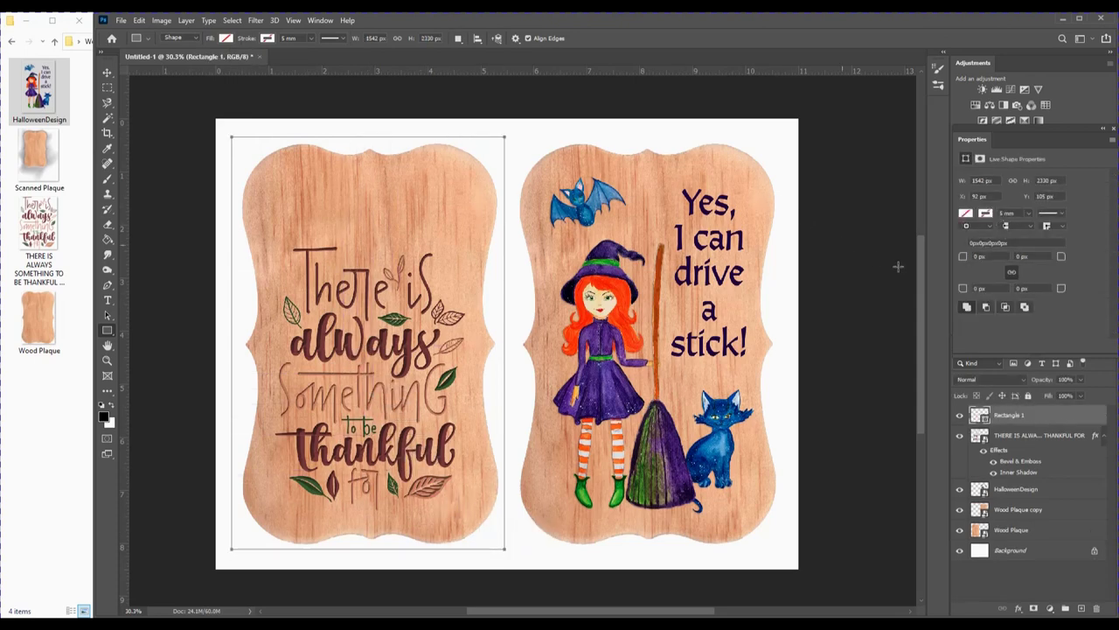
pyautogui.click(987, 180)
pyautogui.press('Tab')
pyautogui.write('7')
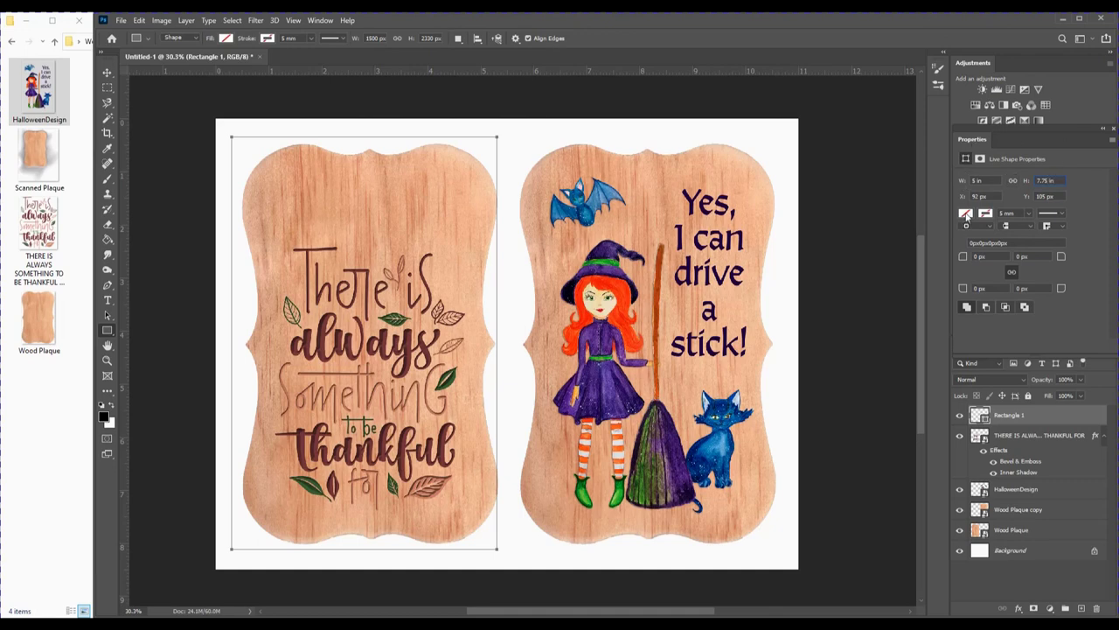
# Give the rectangle no fill and a 1 mm black stroke
pyautogui.click(965, 214)
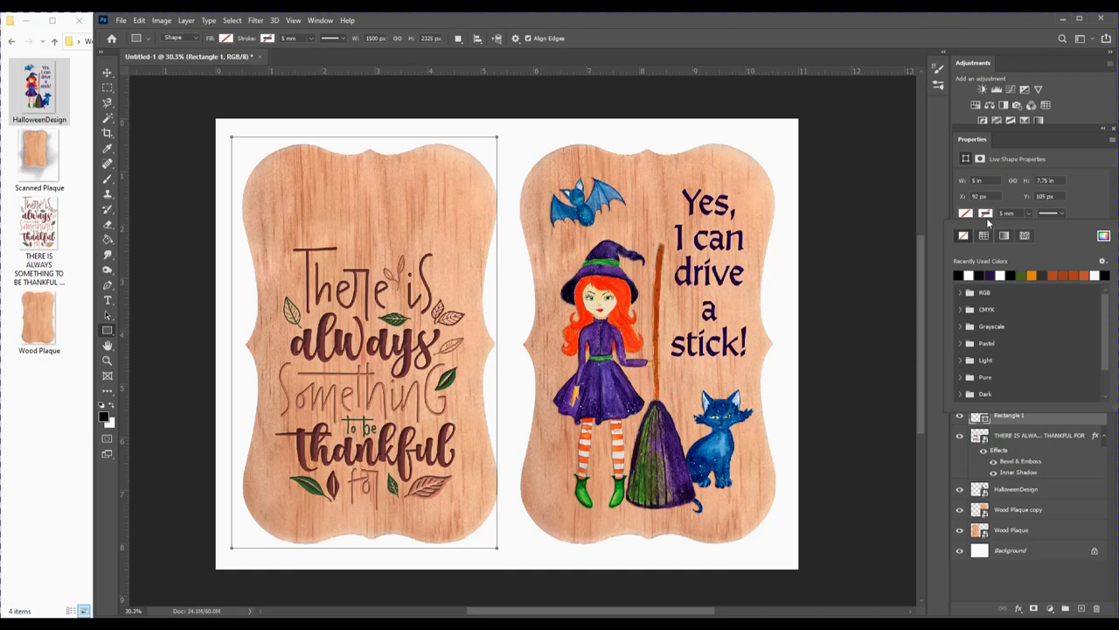
pyautogui.click(987, 214)
pyautogui.click(958, 274)
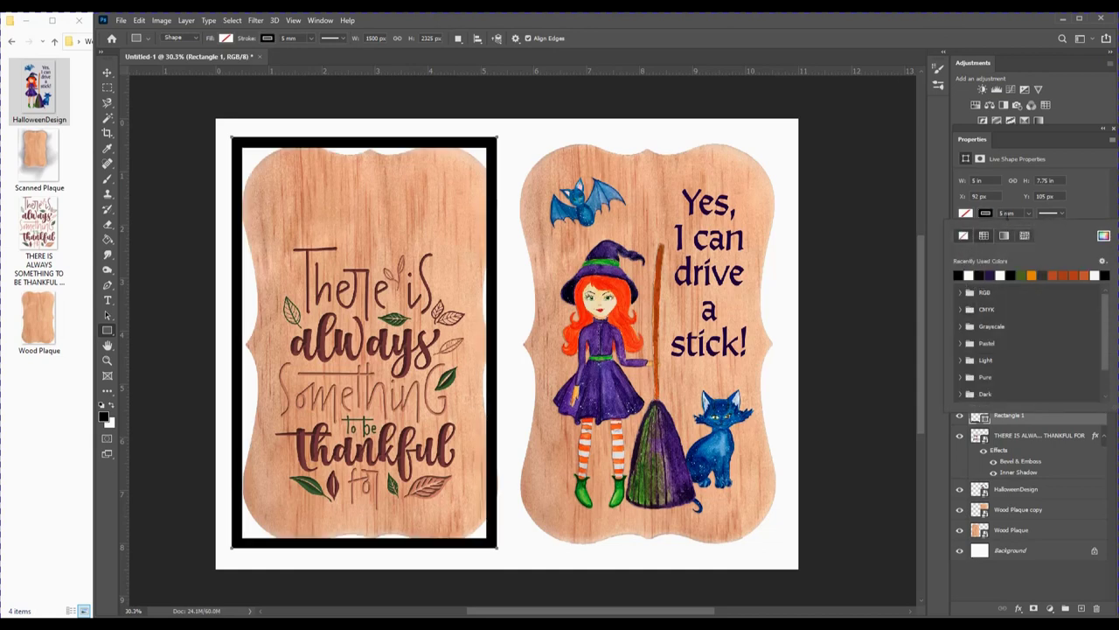
pyautogui.press('Escape')
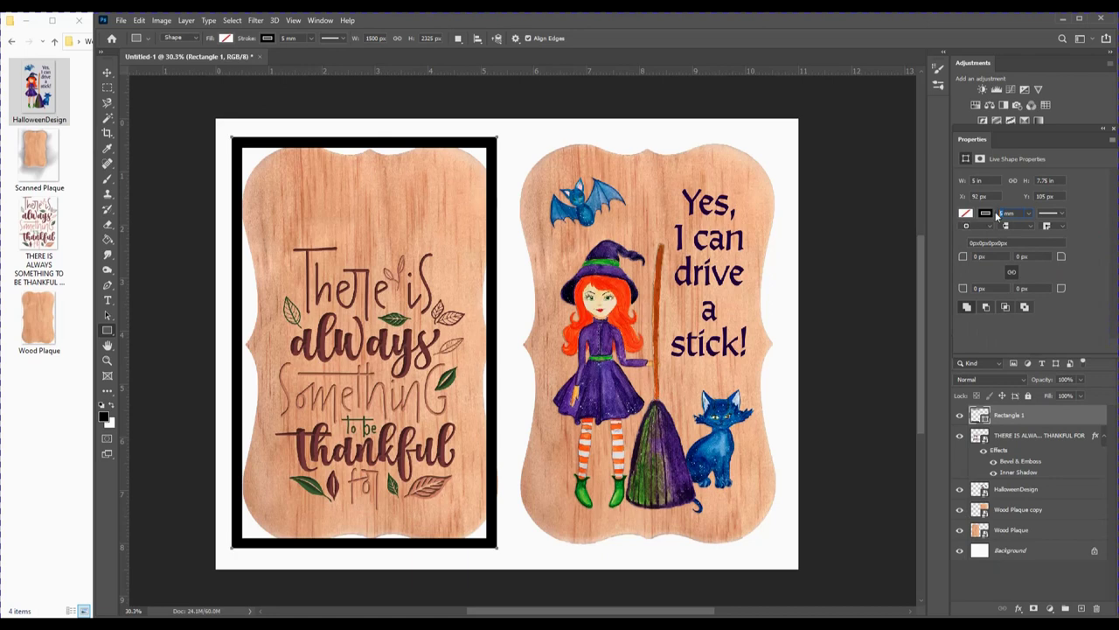
pyautogui.write('1')
pyautogui.press('Return')
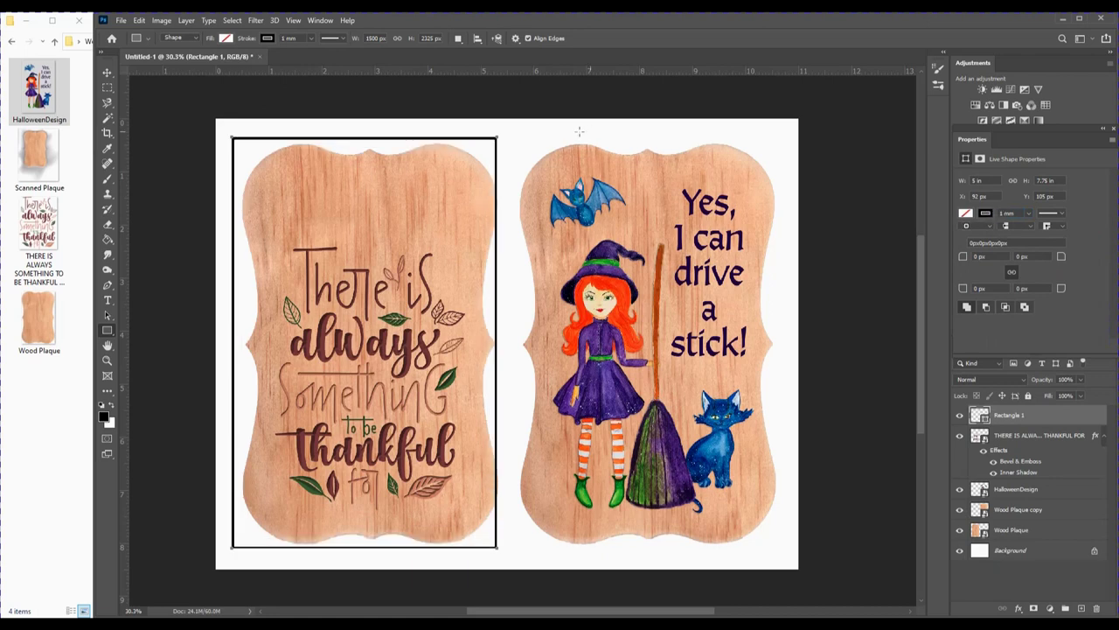
# Nudge the Rectangle 1 frame with the Move Tool to centre it around the plaque
pyautogui.click(106, 72)
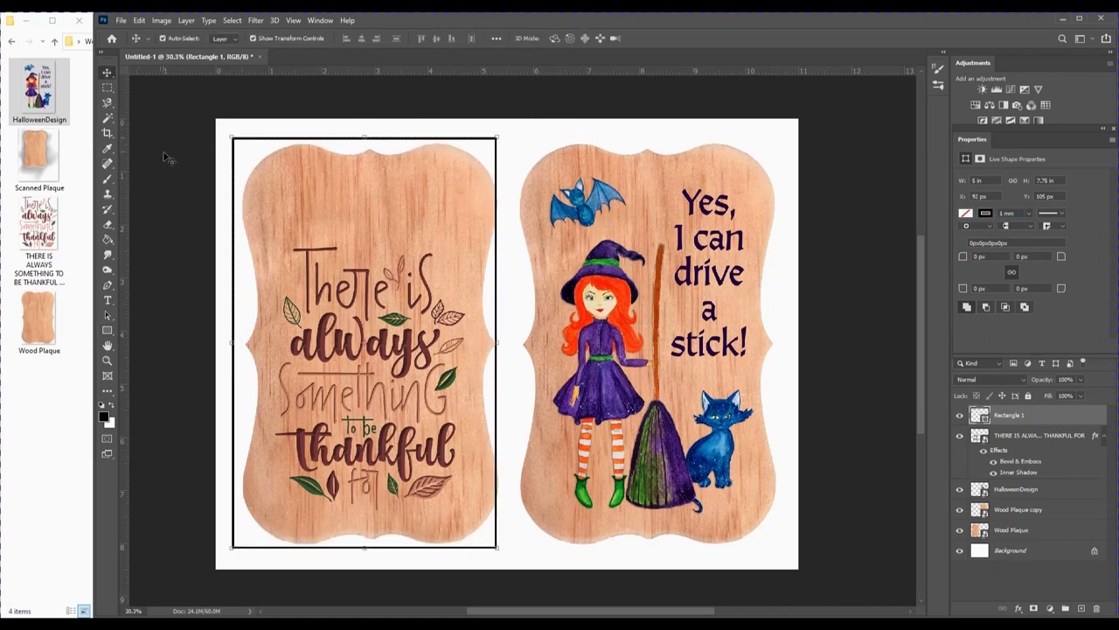
pyautogui.click(168, 157)
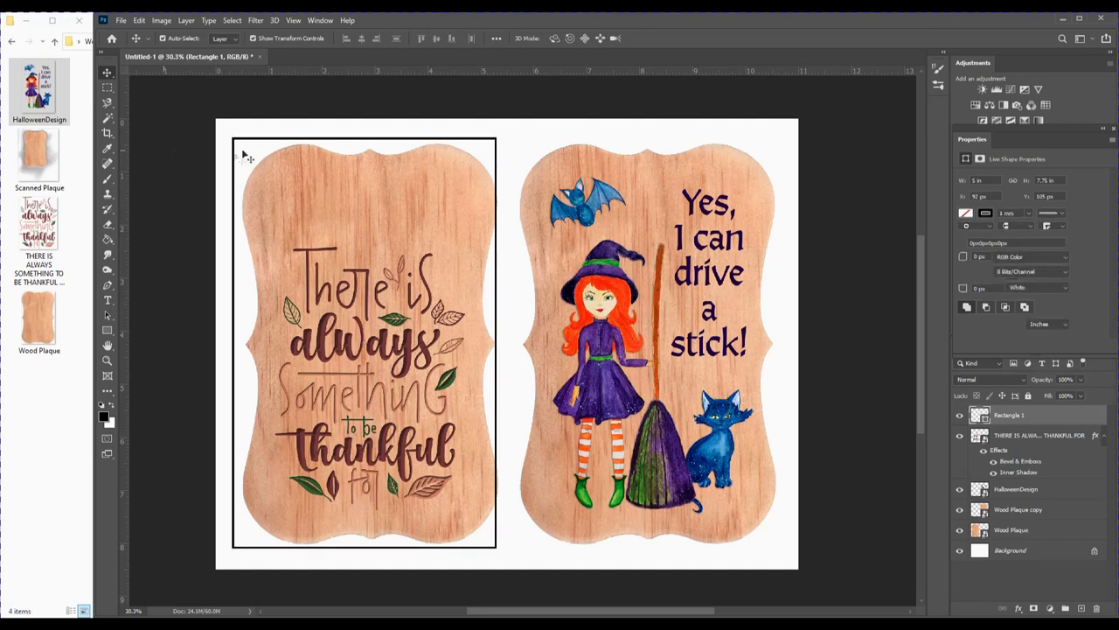
pyautogui.click(339, 140)
pyautogui.moveTo(337, 139); pyautogui.dragTo(345, 142)
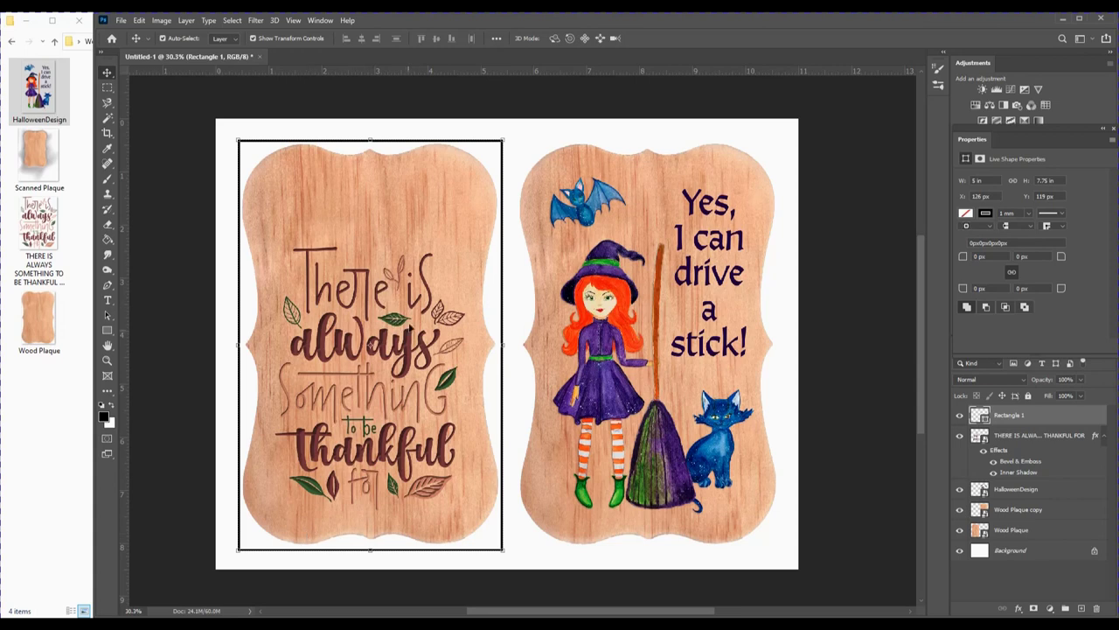
# Duplicate the frame onto the witch plaque and hide the wood behind the witch design
pyautogui.click(188, 144)
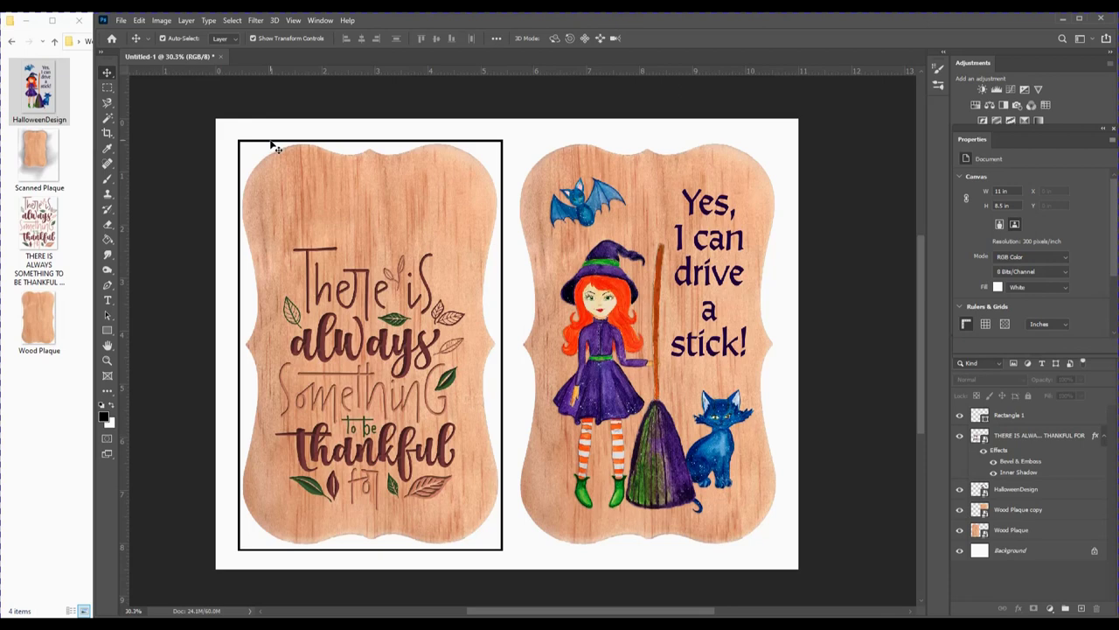
pyautogui.click(274, 147)
pyautogui.press('ctrl')
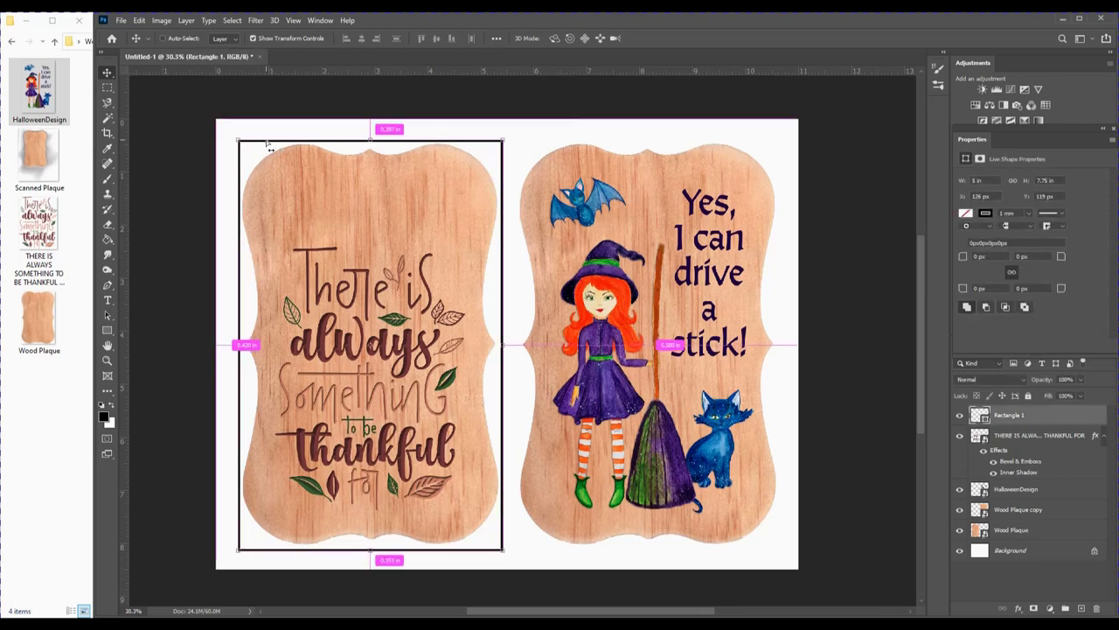
pyautogui.hotkey('ctrl', 'j')
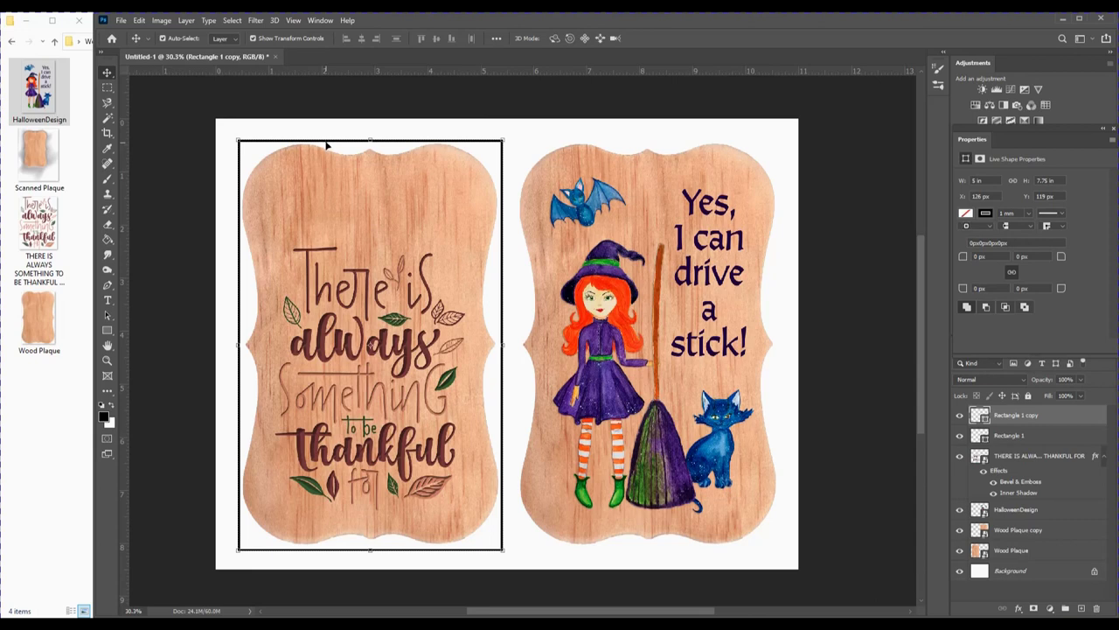
pyautogui.moveTo(354, 154); pyautogui.dragTo(603, 146)
pyautogui.click(824, 342)
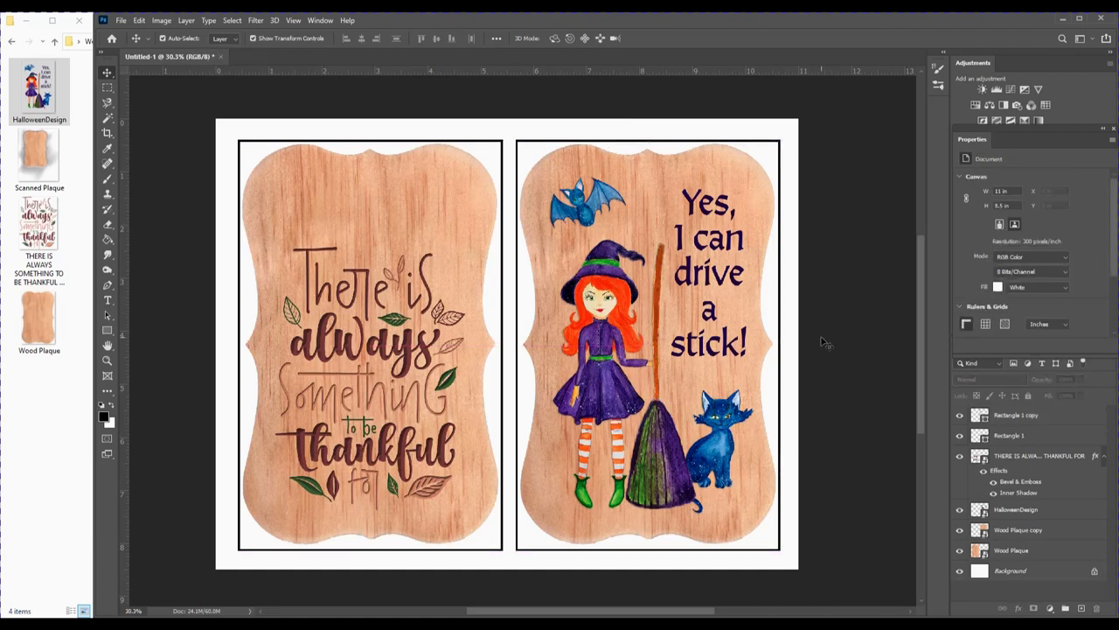
pyautogui.click(960, 530)
# Hide the wood behind the thankful lettering and open File > Print
pyautogui.click(960, 550)
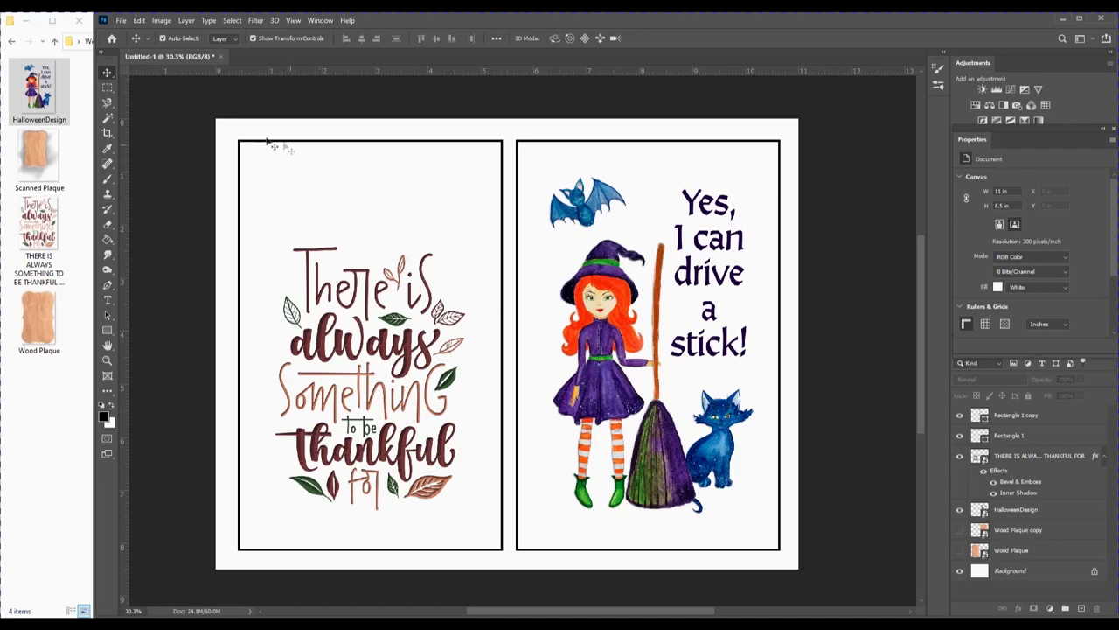
pyautogui.click(121, 21)
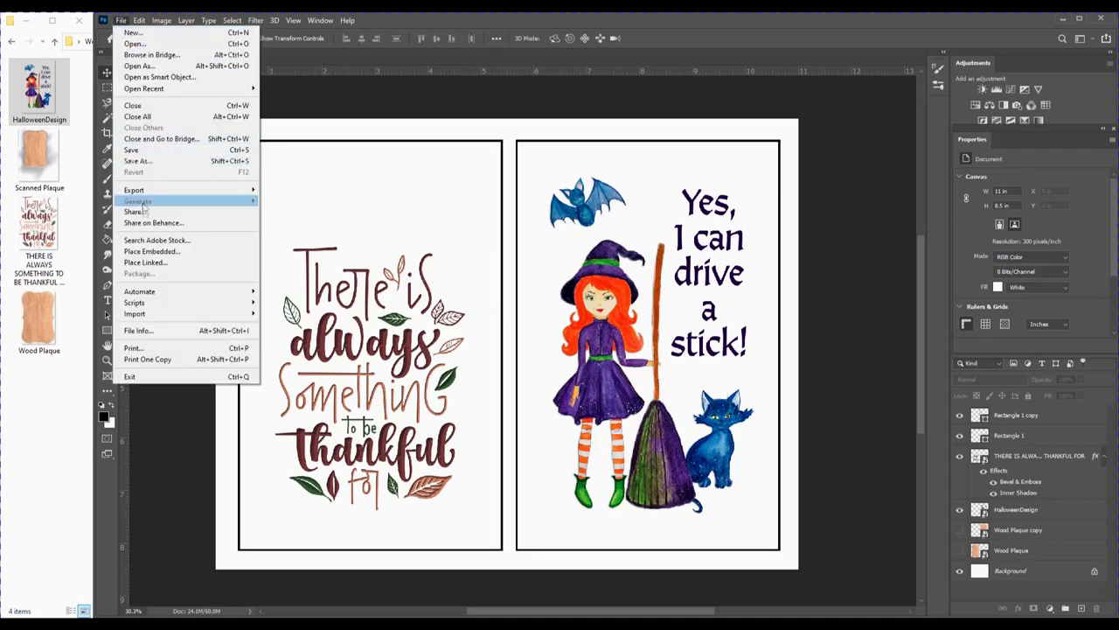
pyautogui.click(143, 348)
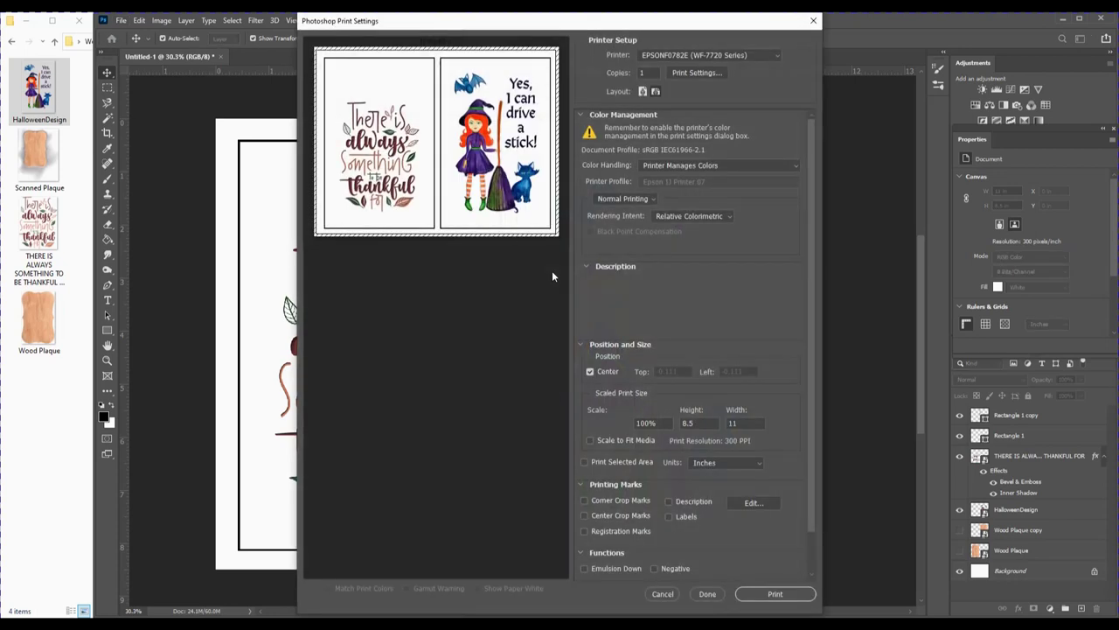
# Apply the Epson's A4 Sublimation Landscape preset and print the sheet
pyautogui.click(685, 74)
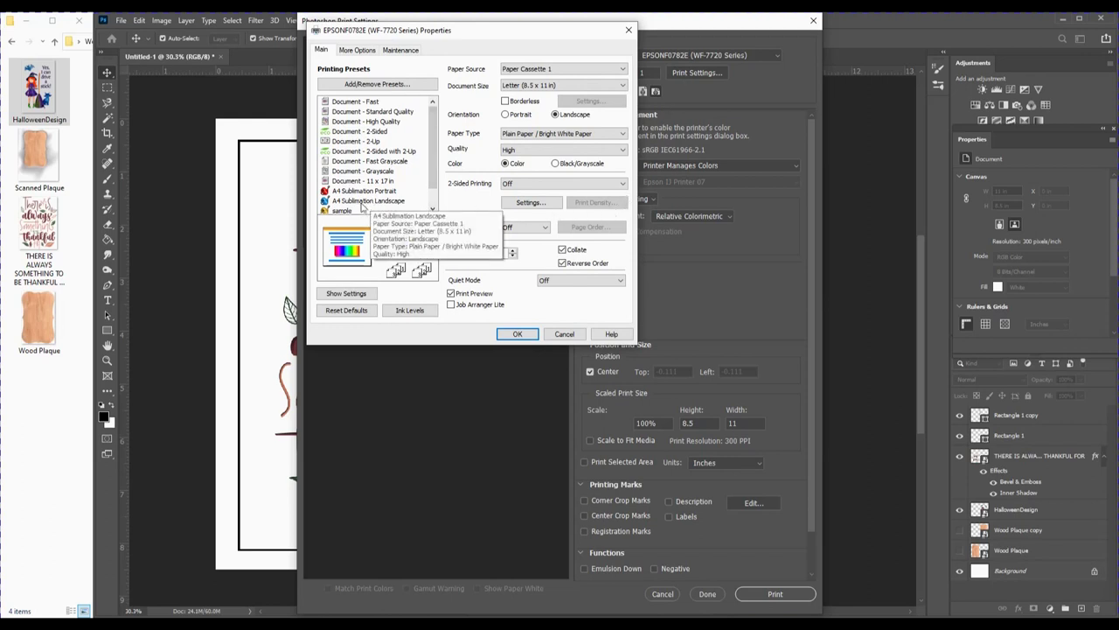
pyautogui.click(357, 203)
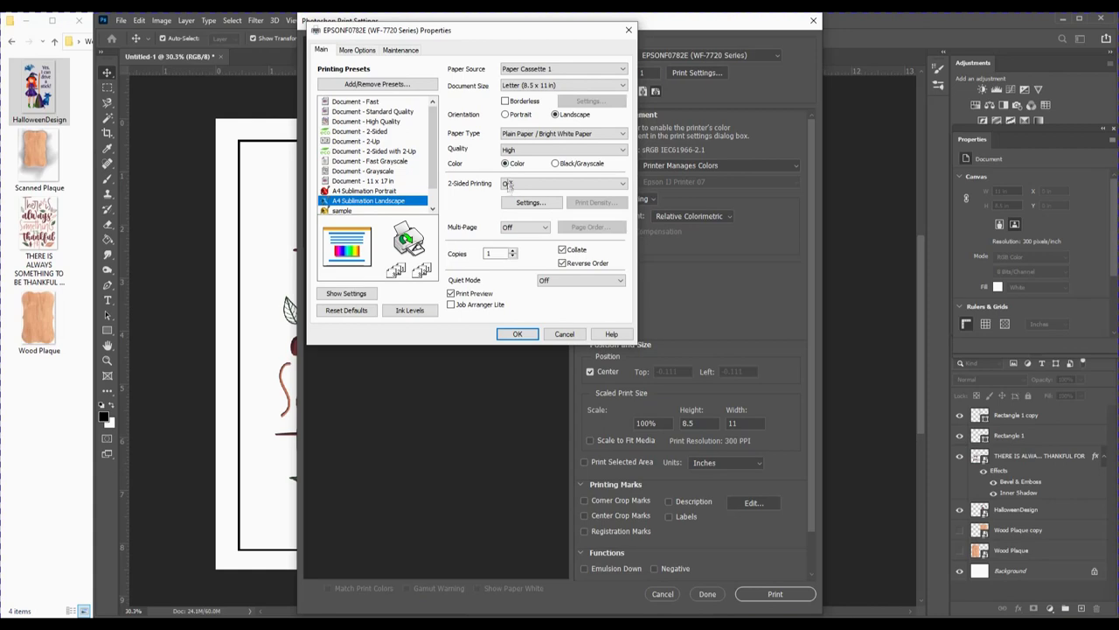
pyautogui.click(514, 335)
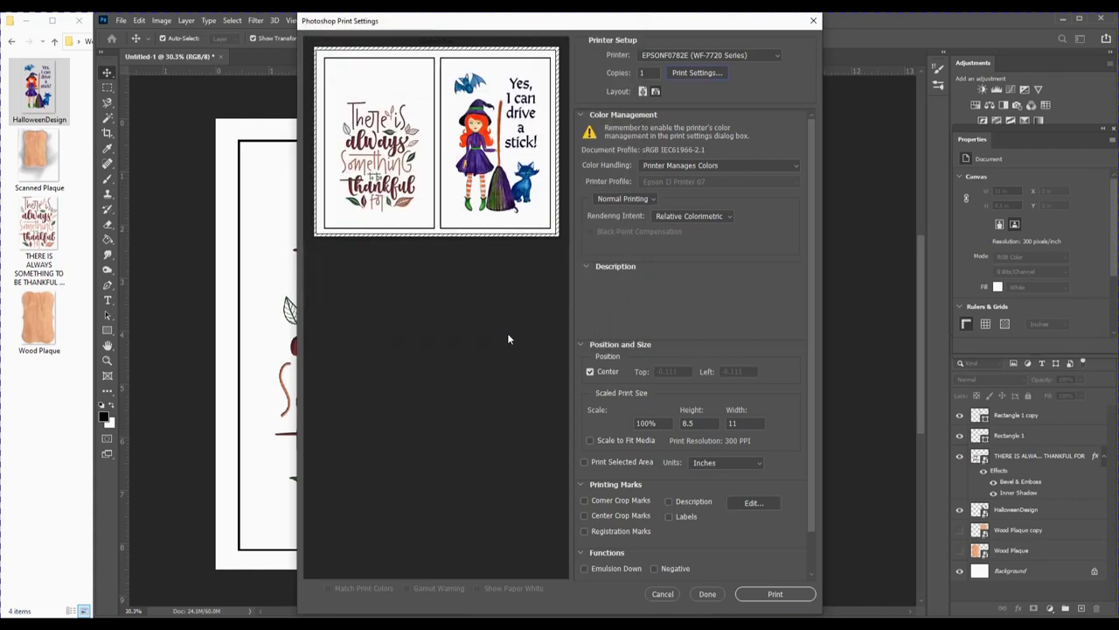
pyautogui.click(773, 593)
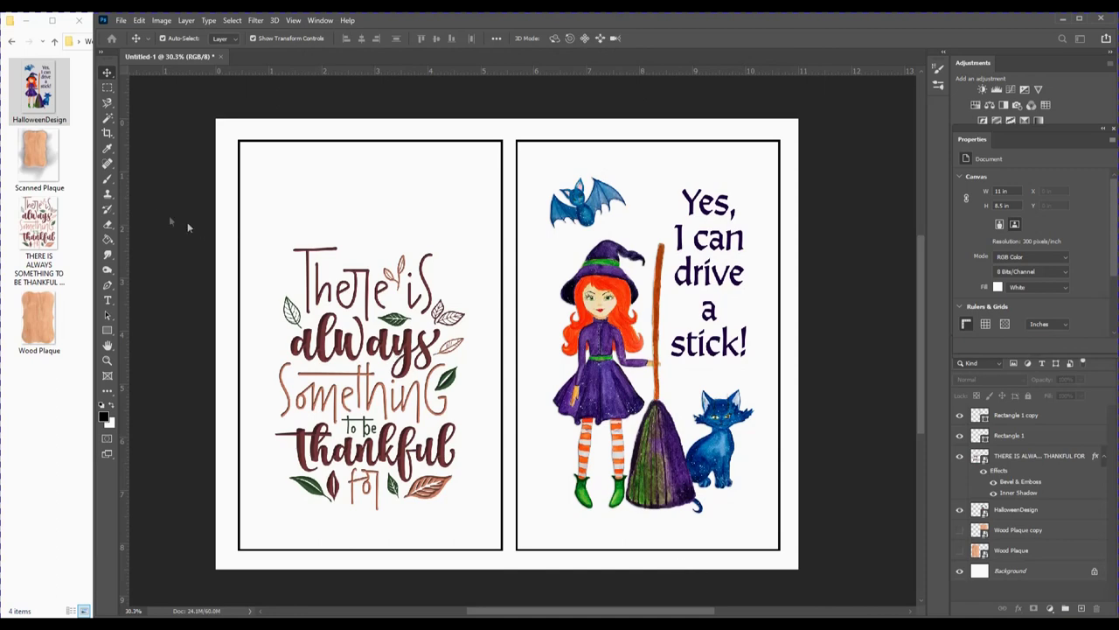